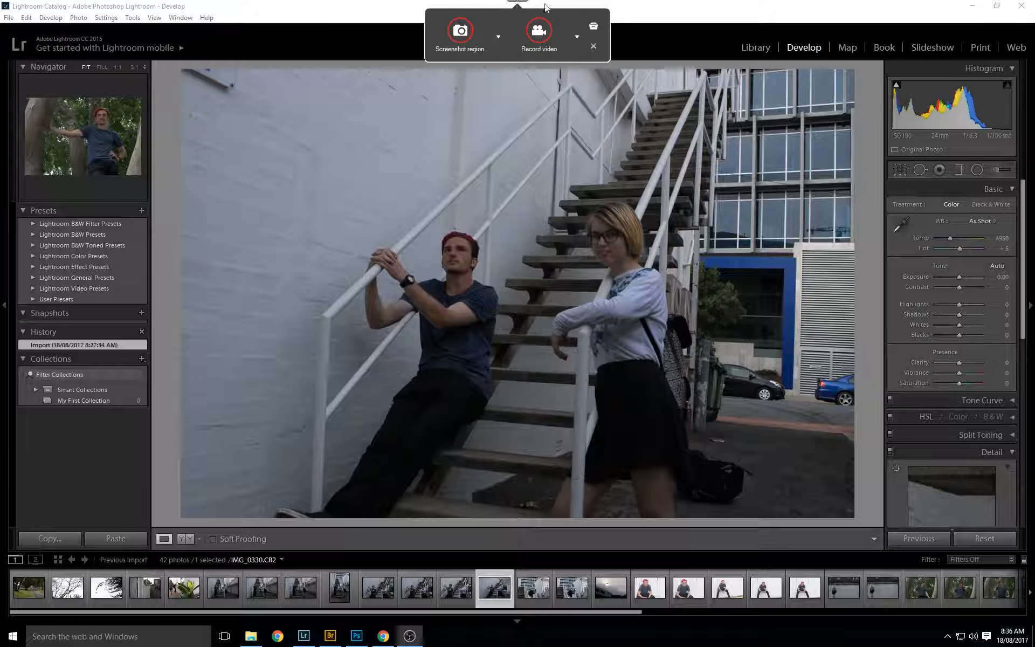
- Dismiss Screenpresso's quick capture window and quit the capture program running in the background
{"action": "left_click", "coordinate": [593, 46]}
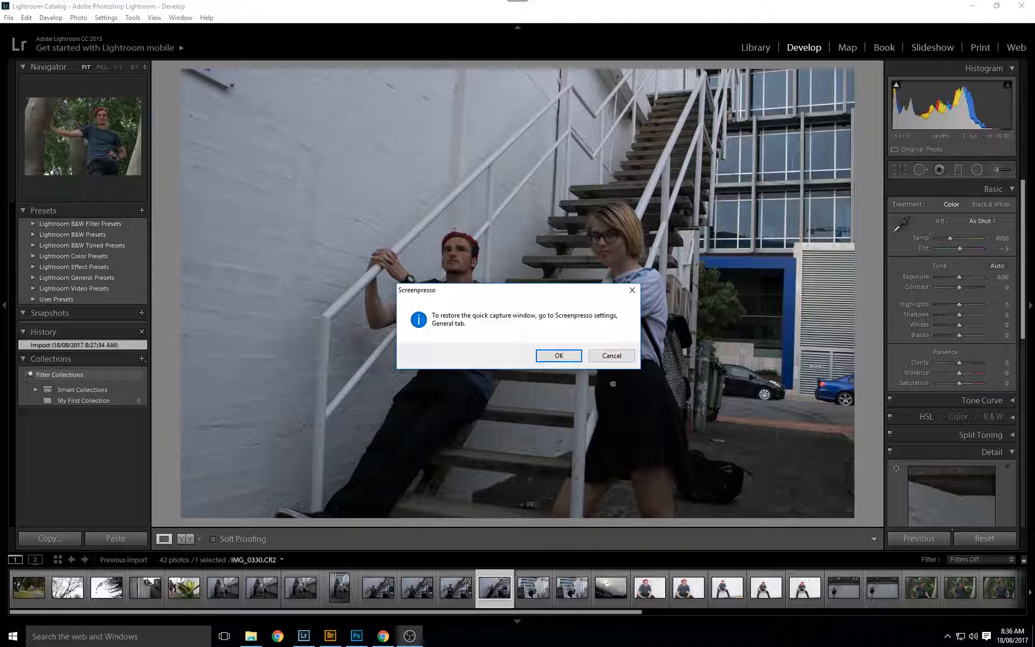
{"action": "left_click", "coordinate": [564, 358]}
{"action": "left_click", "coordinate": [947, 637]}
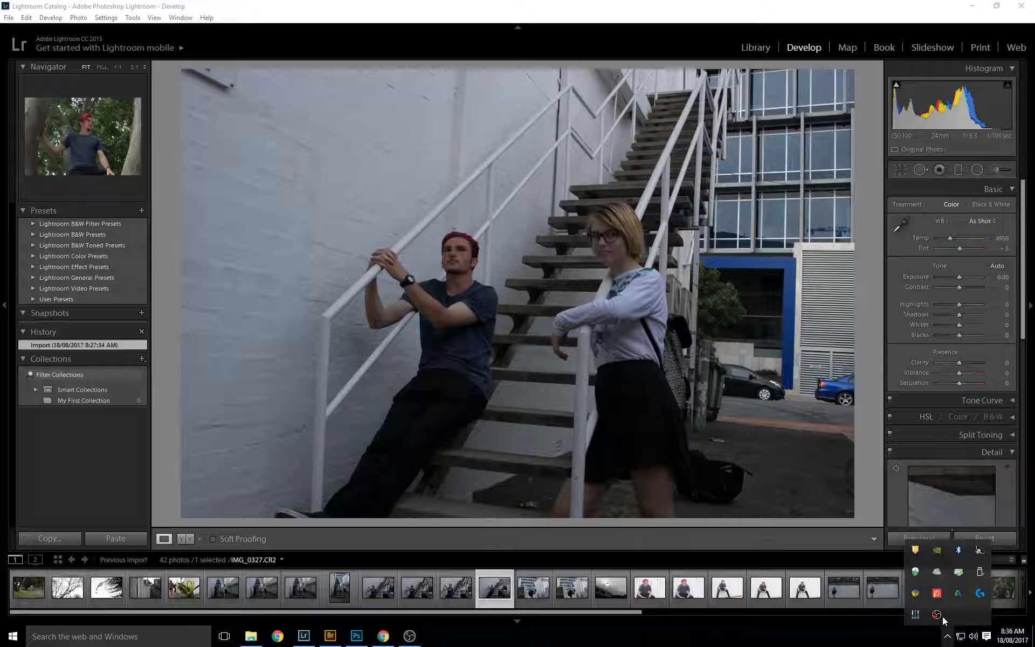
{"action": "right_click", "coordinate": [937, 593]}
{"action": "left_click", "coordinate": [878, 583]}
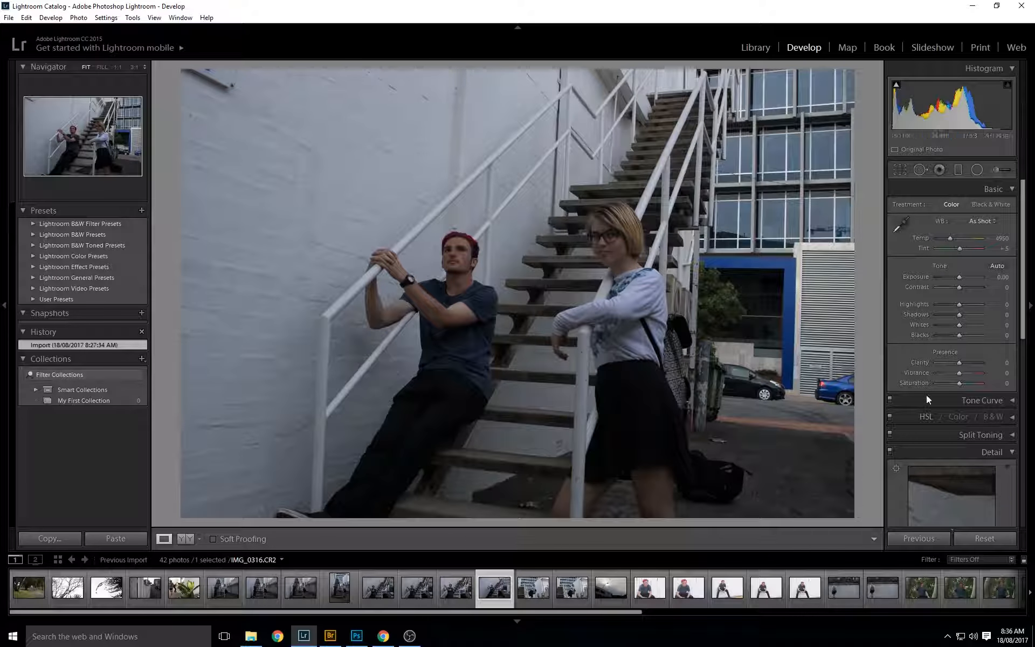
- Flatten the stairway photo's tones with Shadows +100, Contrast -64, Exposure -0.71, Saturation -14 and Whites -36
{"action": "left_click_drag", "start_coordinate": [960, 314], "coordinate": [985, 317]}
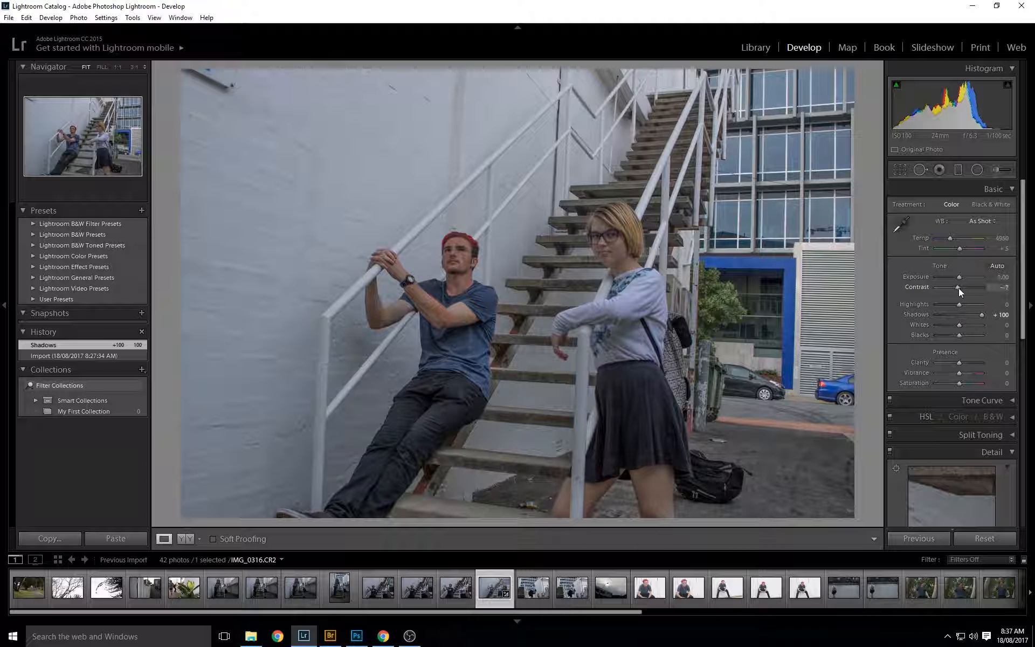
{"action": "mouse_move", "coordinate": [959, 287]}
{"action": "left_mouse_down"}
{"action": "mouse_move", "coordinate": [939, 296]}
{"action": "mouse_move", "coordinate": [956, 277]}
{"action": "left_mouse_up"}
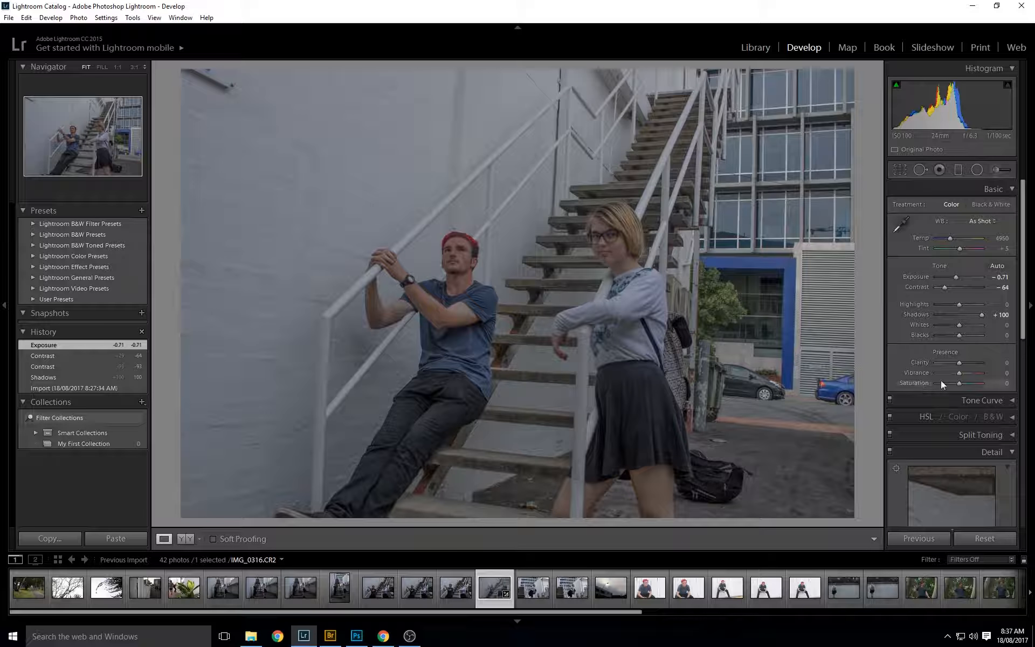
{"action": "left_click_drag", "start_coordinate": [960, 386], "coordinate": [955, 385]}
{"action": "mouse_move", "coordinate": [956, 329]}
{"action": "left_mouse_down"}
{"action": "mouse_move", "coordinate": [970, 325]}
{"action": "mouse_move", "coordinate": [947, 338]}
{"action": "mouse_move", "coordinate": [960, 339]}
{"action": "mouse_move", "coordinate": [950, 328]}
{"action": "left_mouse_up"}
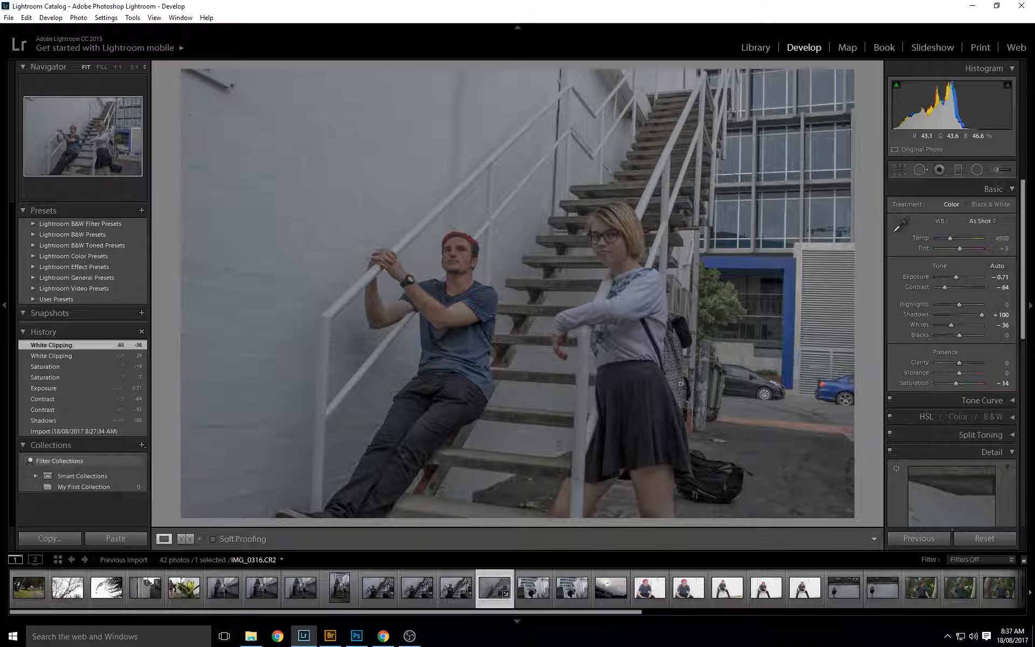
{"action": "left_click_drag", "start_coordinate": [657, 307], "coordinate": [700, 204]}
- Export the edited photo, then switch to Bridge and open IMG_0316.jpg from the Untitled Export folder in Photoshop
{"action": "left_click", "coordinate": [10, 17]}
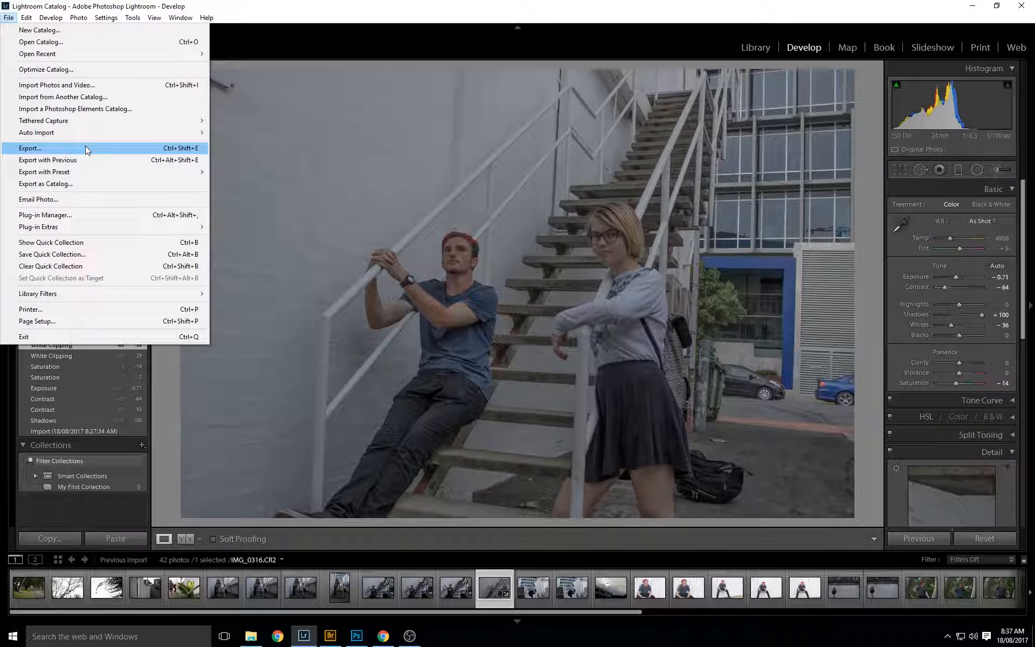
{"action": "left_click", "coordinate": [85, 147]}
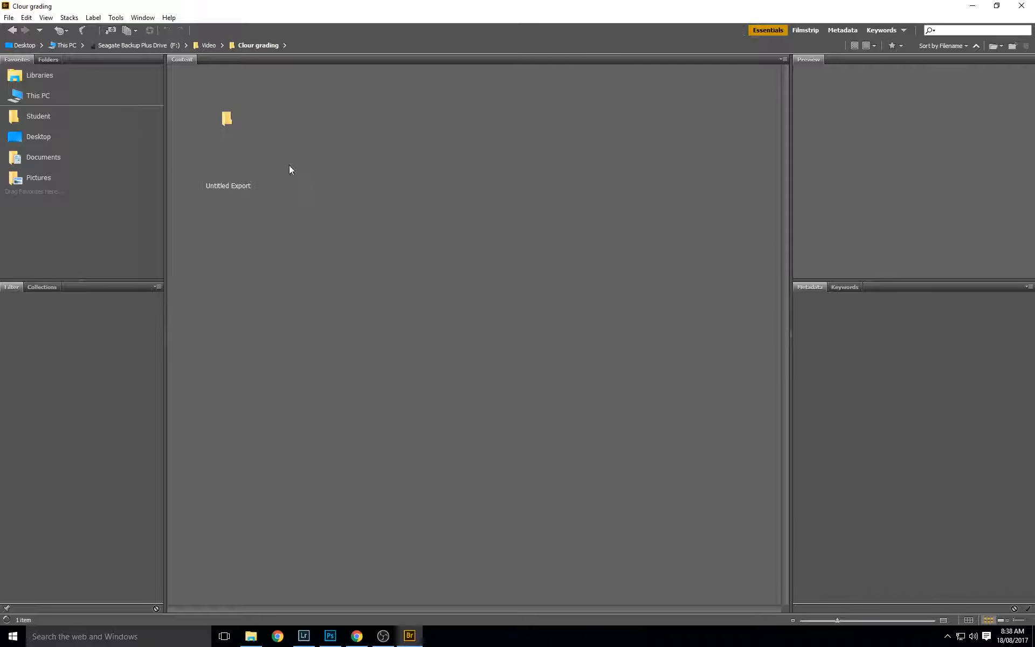
{"action": "double_click", "coordinate": [240, 138]}
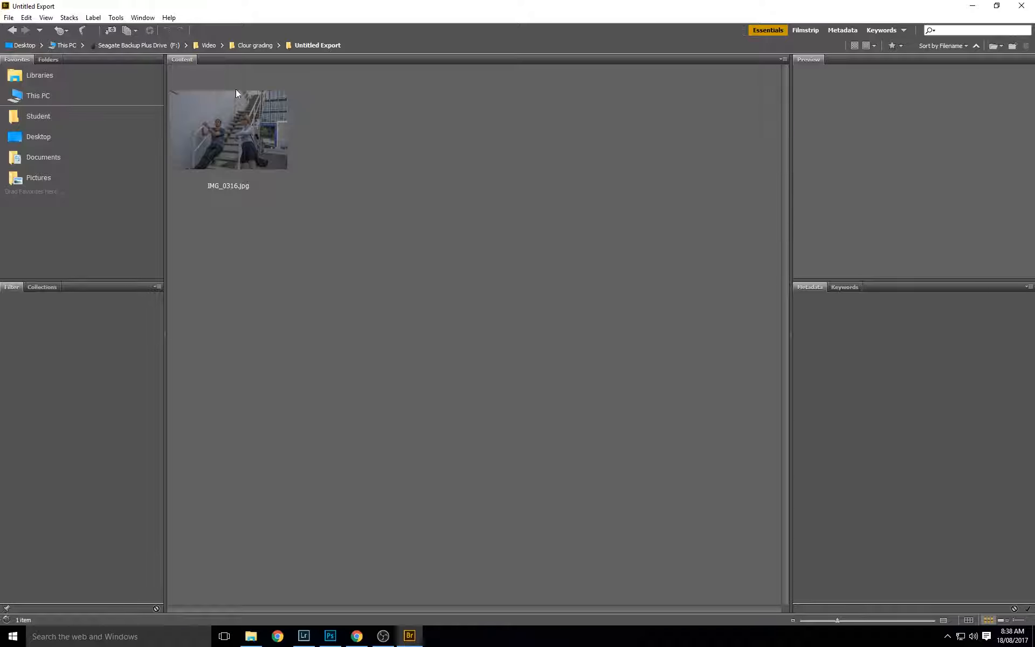
{"action": "left_click", "coordinate": [247, 120]}
{"action": "double_click", "coordinate": [247, 120]}
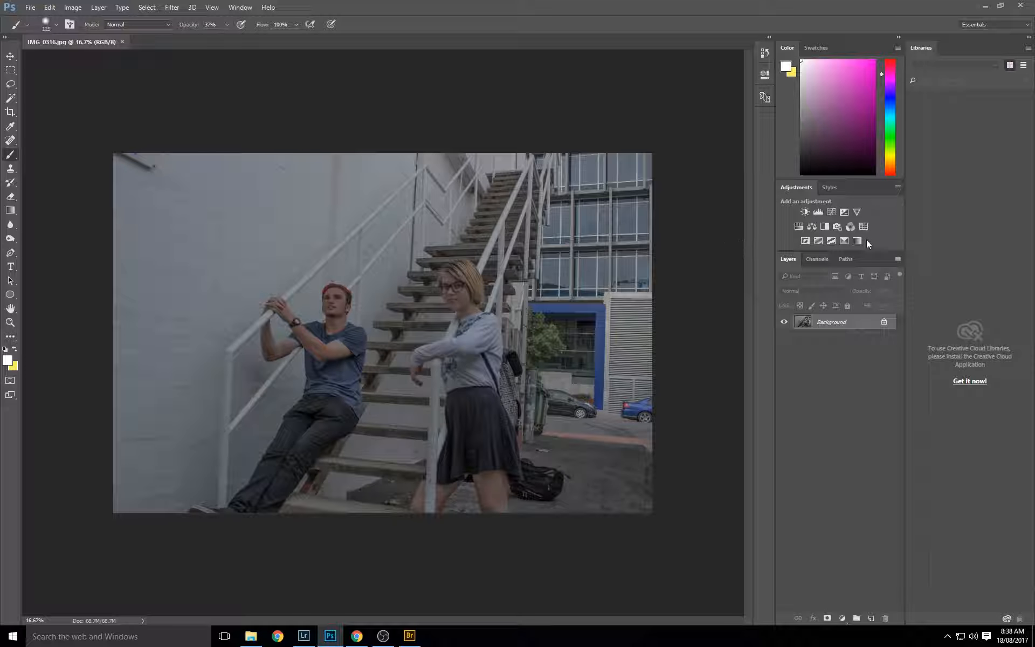
{"action": "left_click", "coordinate": [240, 7]}
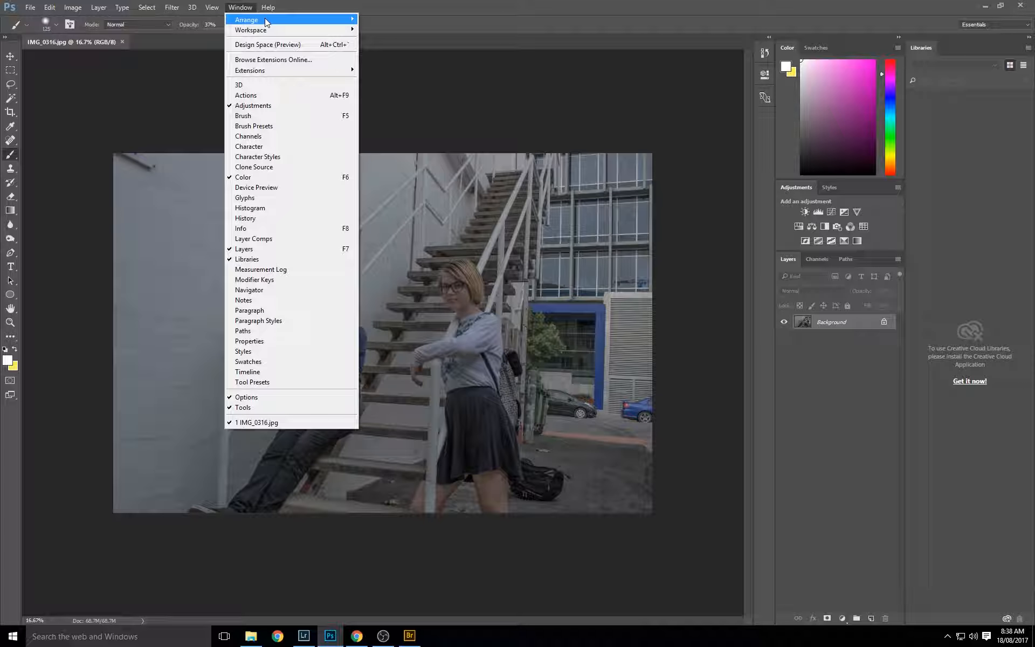
{"action": "mouse_move", "coordinate": [266, 21]}
{"action": "mouse_move", "coordinate": [303, 30]}
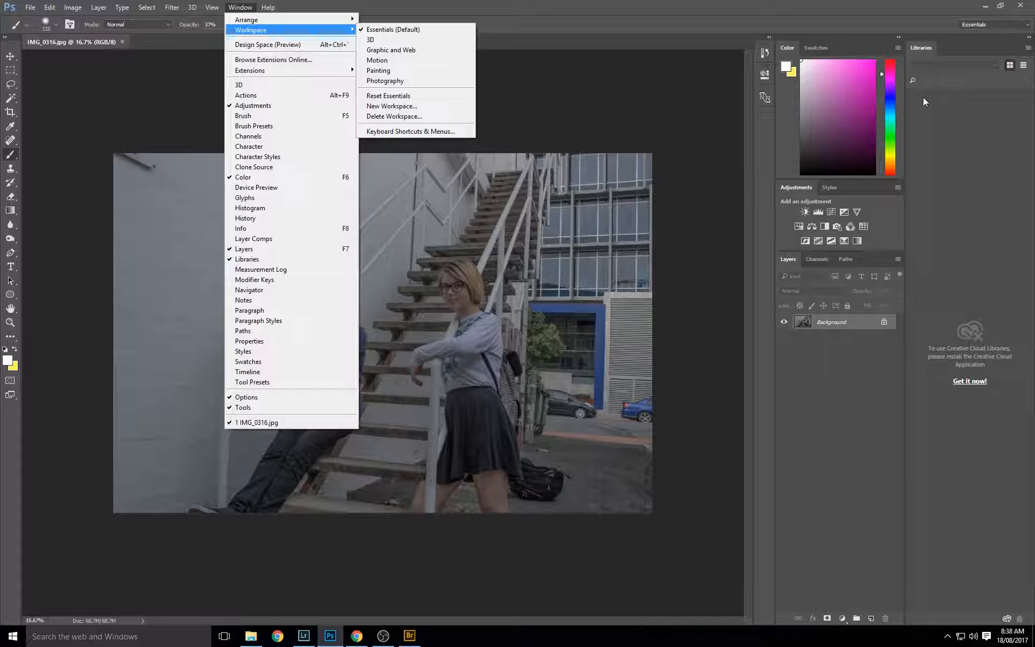
{"action": "left_click", "coordinate": [699, 5]}
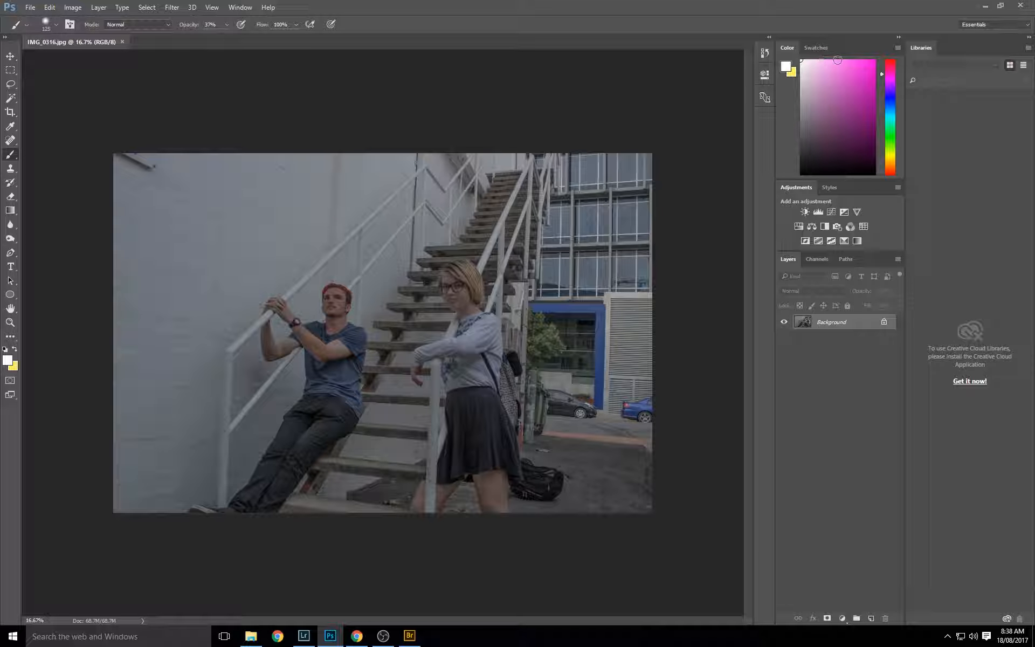
- Dock the Color, Adjustments and Layers panel groups as icons in the collapsed panel strip
{"action": "left_click_drag", "start_coordinate": [872, 47], "coordinate": [765, 125]}
{"action": "left_click_drag", "start_coordinate": [866, 55], "coordinate": [764, 160]}
{"action": "left_click_drag", "start_coordinate": [869, 53], "coordinate": [765, 192]}
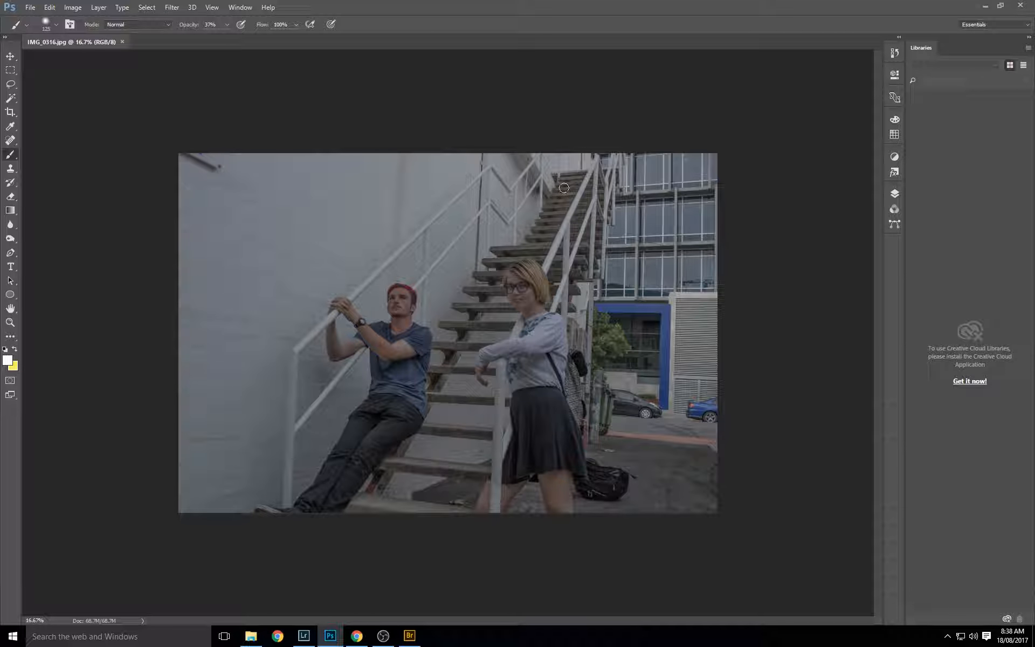
- Reset the Essentials workspace and enlarge the Color panel's height
{"action": "left_click", "coordinate": [240, 7]}
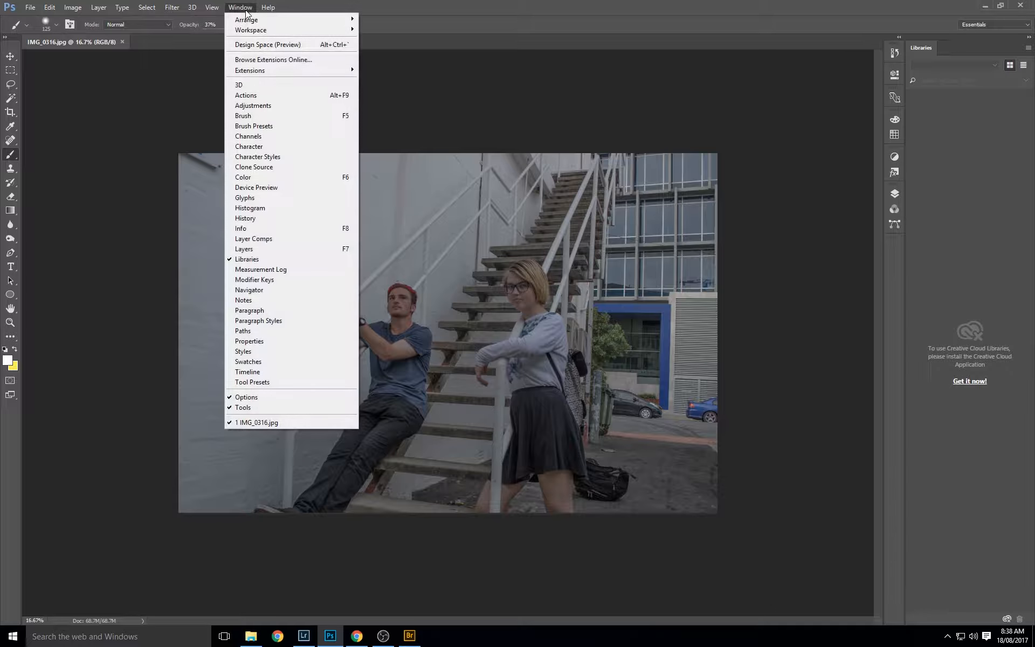
{"action": "mouse_move", "coordinate": [329, 32]}
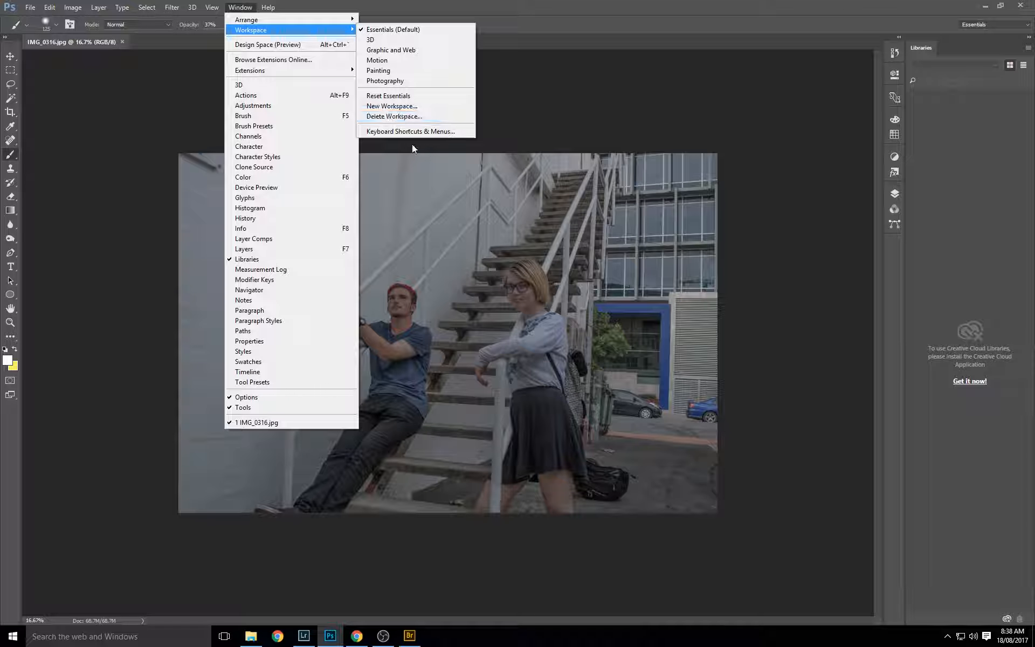
{"action": "left_click", "coordinate": [426, 97]}
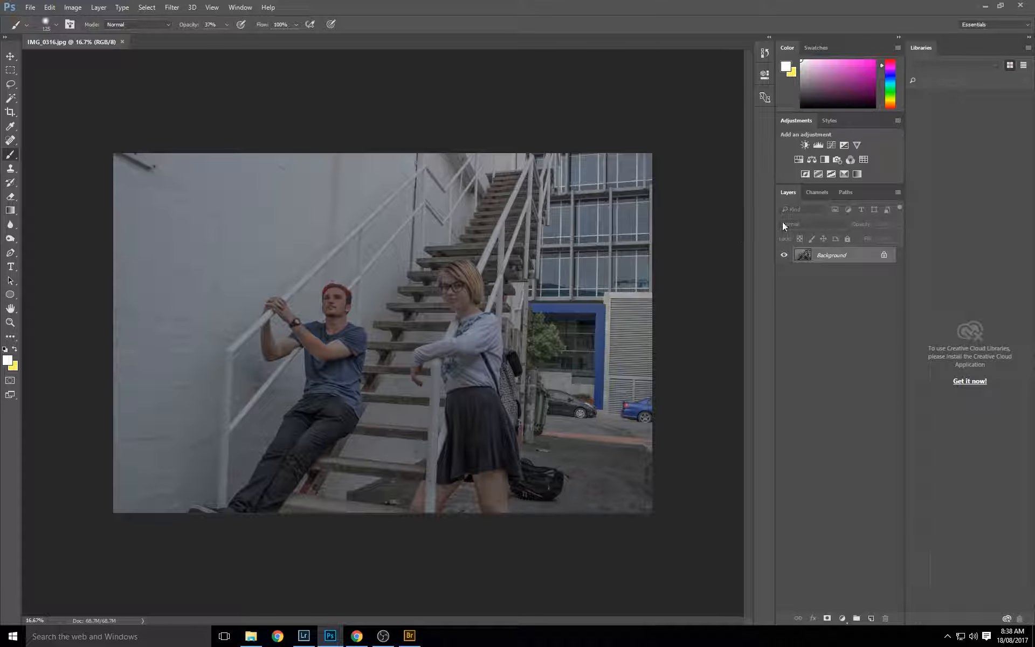
{"action": "left_click_drag", "start_coordinate": [867, 114], "coordinate": [857, 227]}
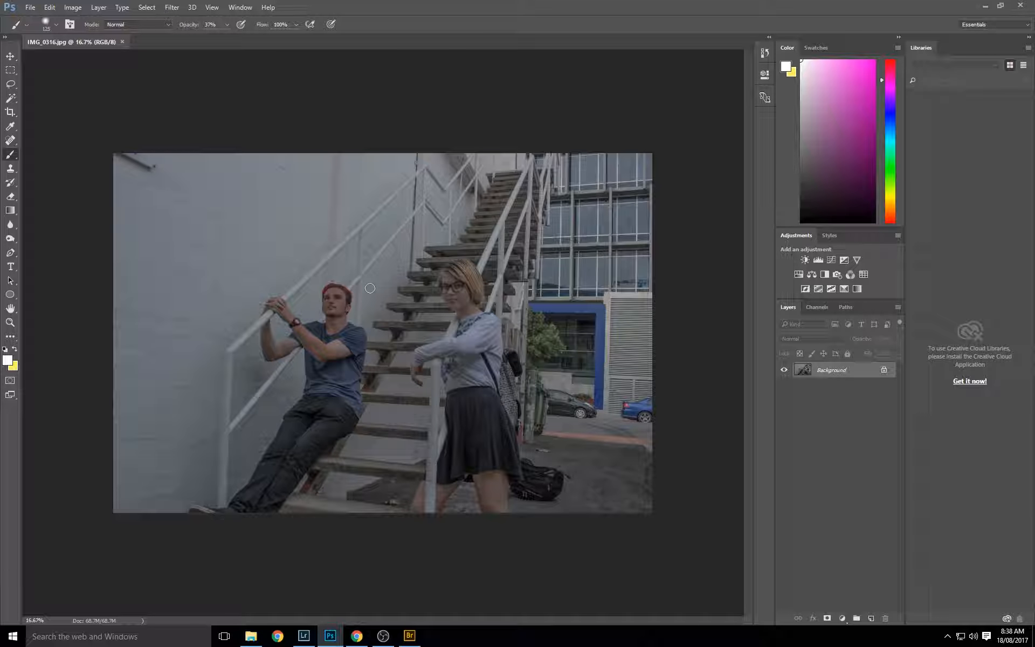
- Unlock the Background layer as Layer 0, duplicate it, and select the Layer 0 copy
{"action": "left_click", "coordinate": [885, 371]}
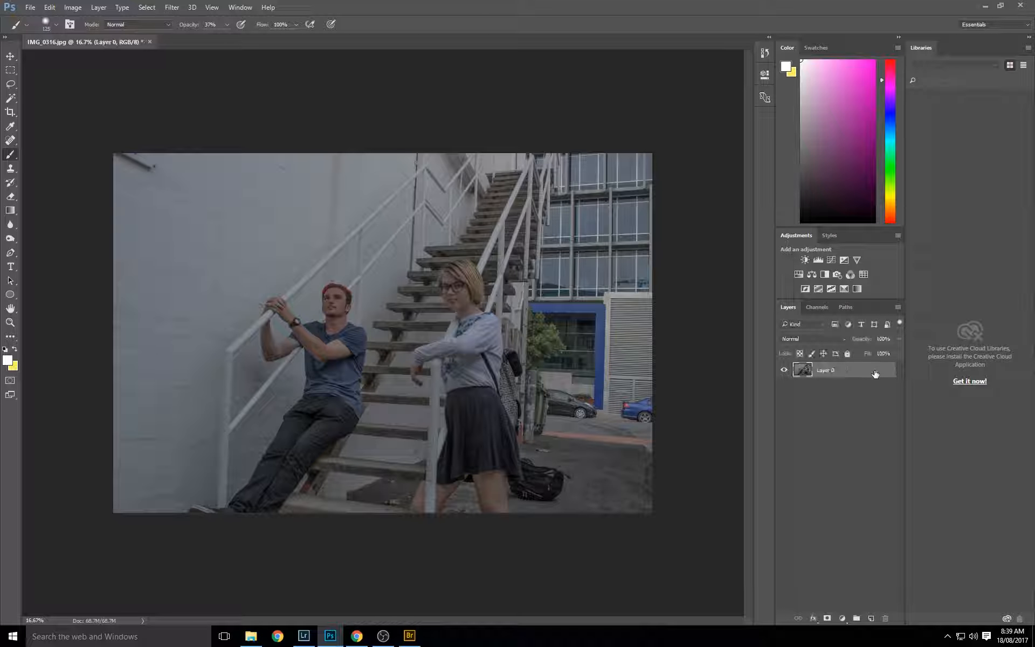
{"action": "right_click", "coordinate": [883, 371]}
{"action": "left_click", "coordinate": [928, 181]}
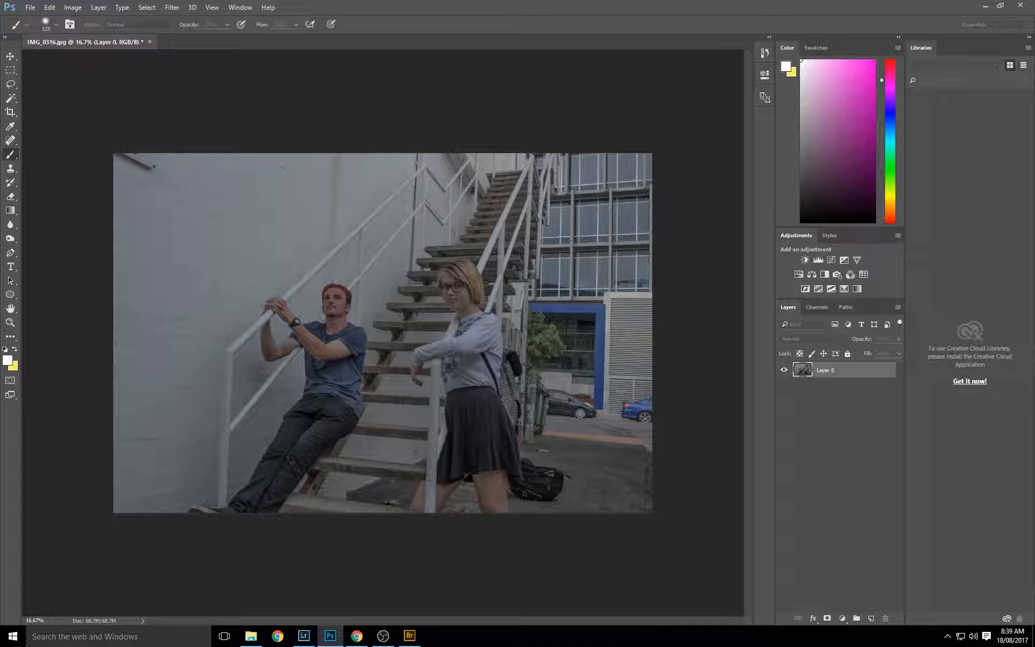
{"action": "left_click", "coordinate": [384, 239]}
{"action": "left_click", "coordinate": [837, 388]}
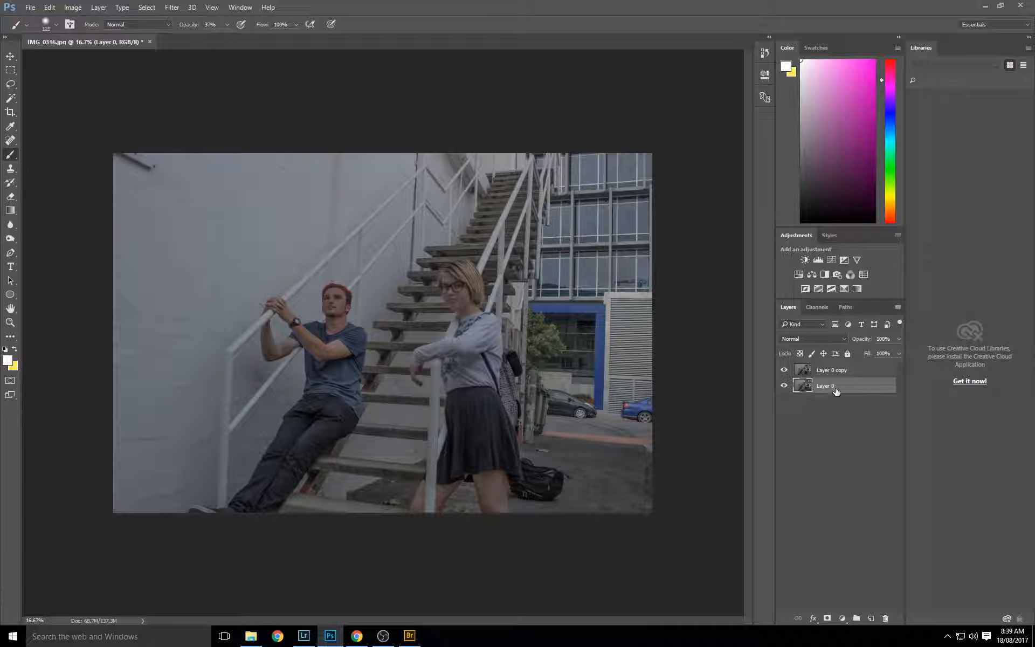
{"action": "left_click", "coordinate": [862, 371]}
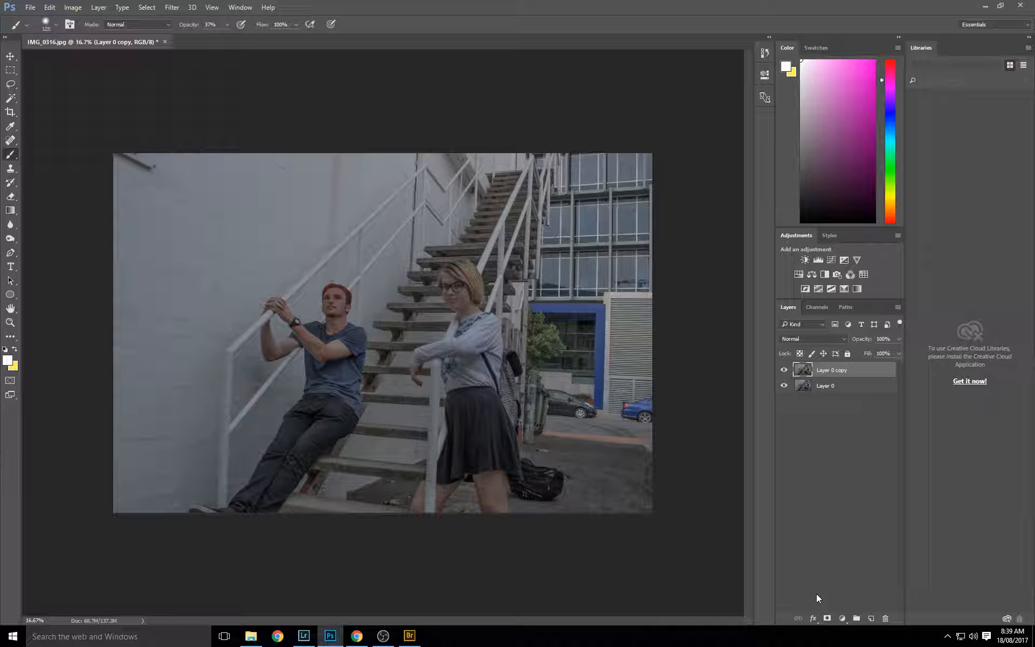
- Add a Color Lookup adjustment layer above the Layer 0 copy and start loading a 3D LUT file
{"action": "left_click", "coordinate": [849, 620]}
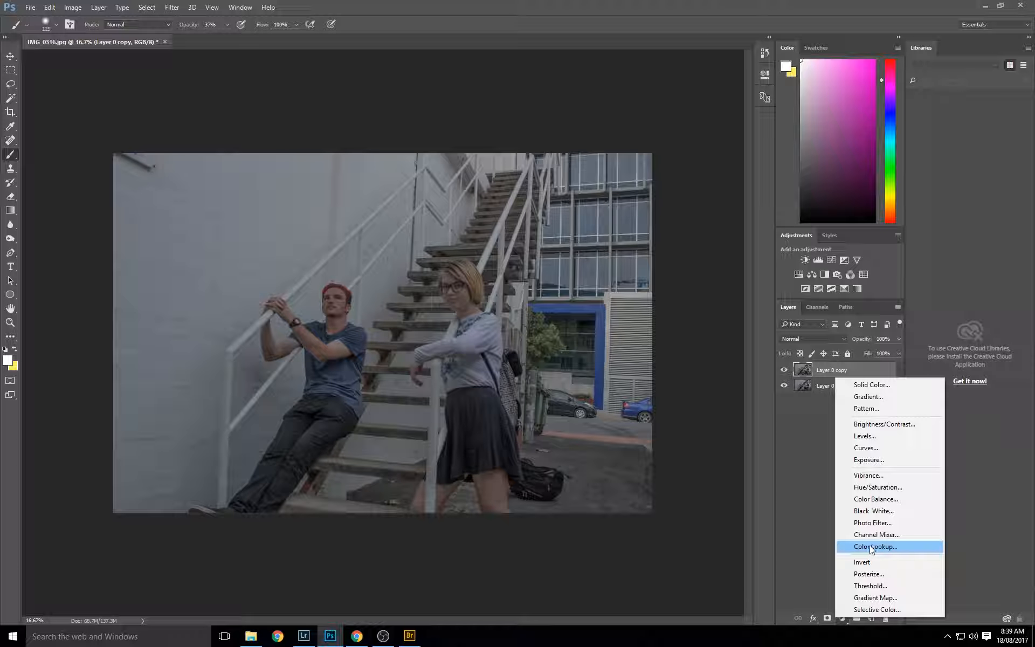
{"action": "left_click", "coordinate": [889, 547]}
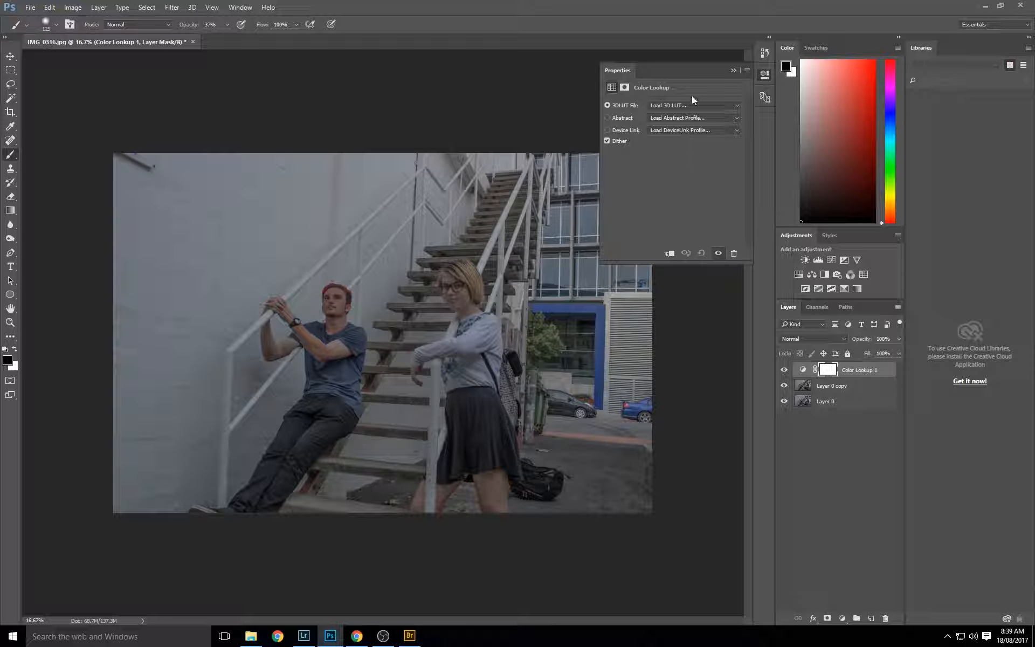
{"action": "left_click", "coordinate": [700, 107]}
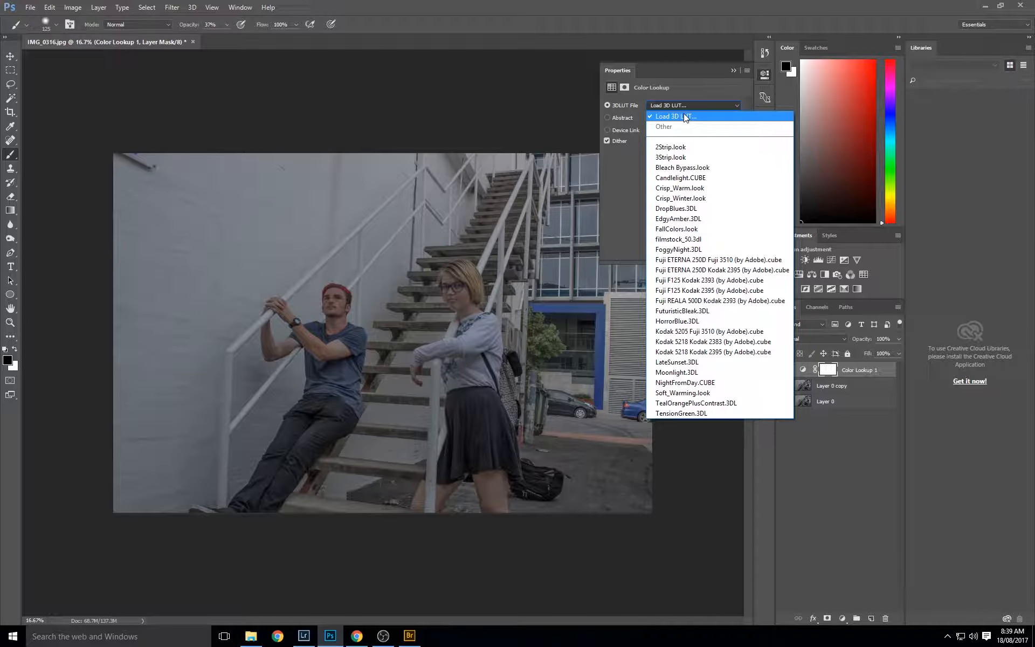
{"action": "left_click", "coordinate": [684, 113]}
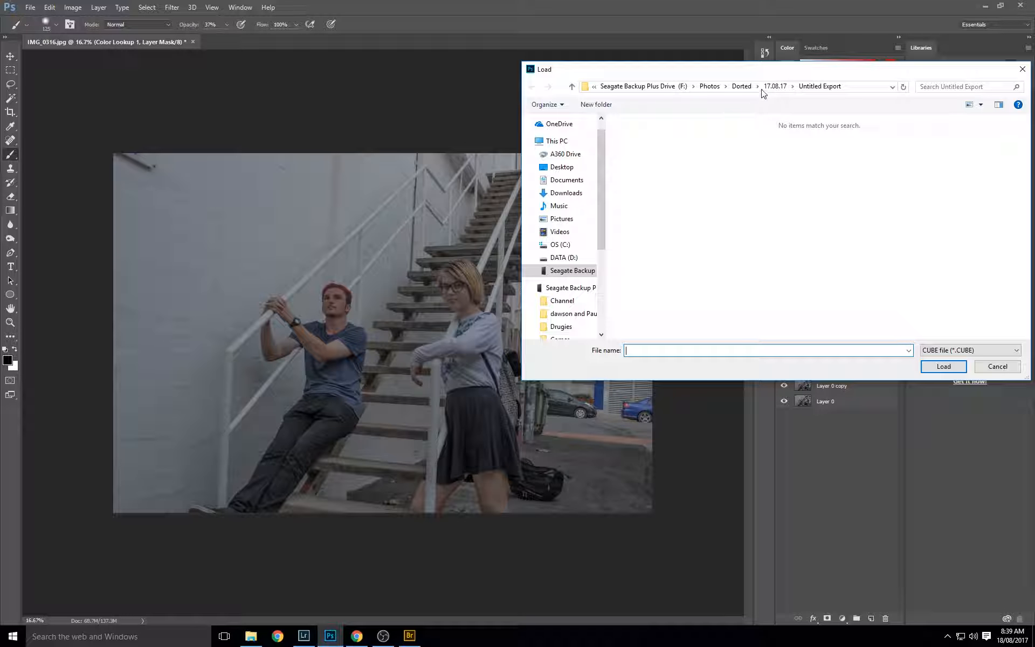
- Browse from the drive's Video folder through Presets and the Lutify.me 3D LUTs package to the 33x33x33 Rec709 folder
{"action": "left_click", "coordinate": [675, 86]}
{"action": "double_click", "coordinate": [642, 235]}
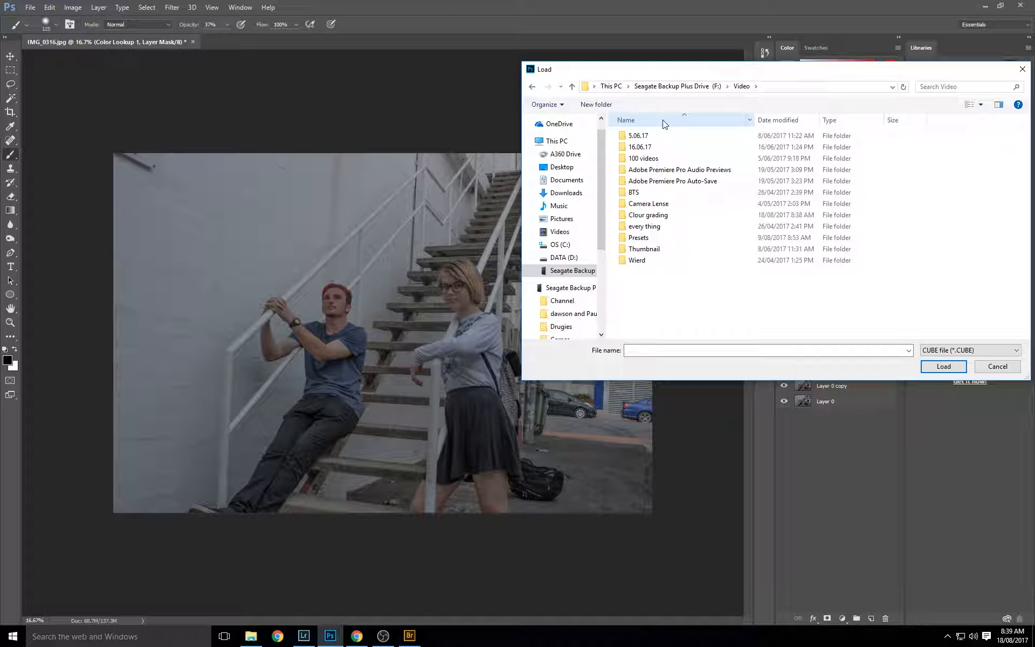
{"action": "double_click", "coordinate": [680, 243]}
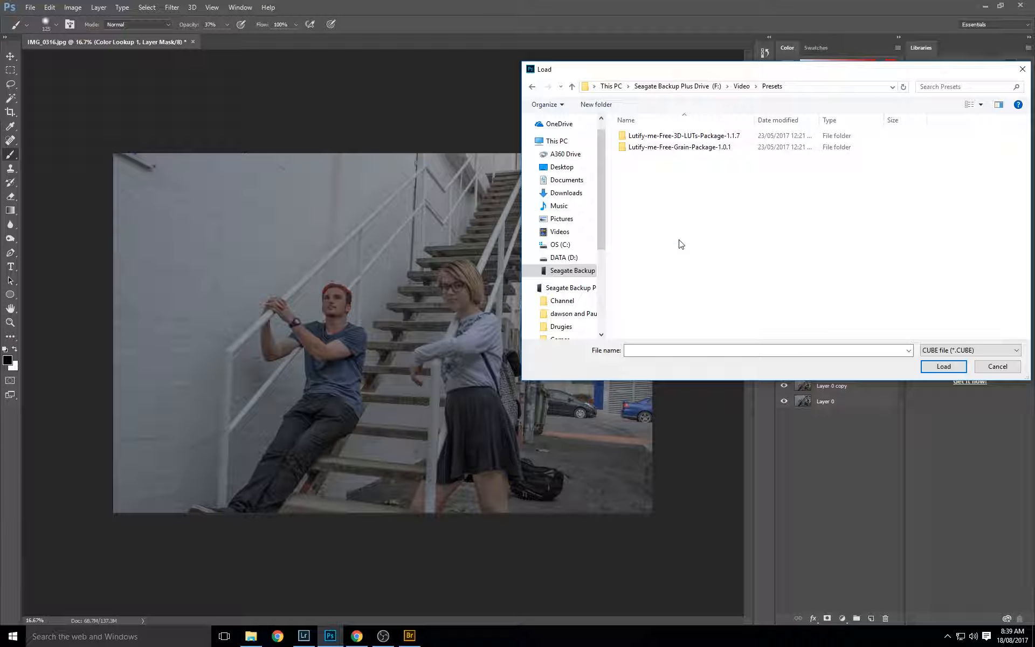
{"action": "double_click", "coordinate": [727, 137]}
{"action": "double_click", "coordinate": [707, 148]}
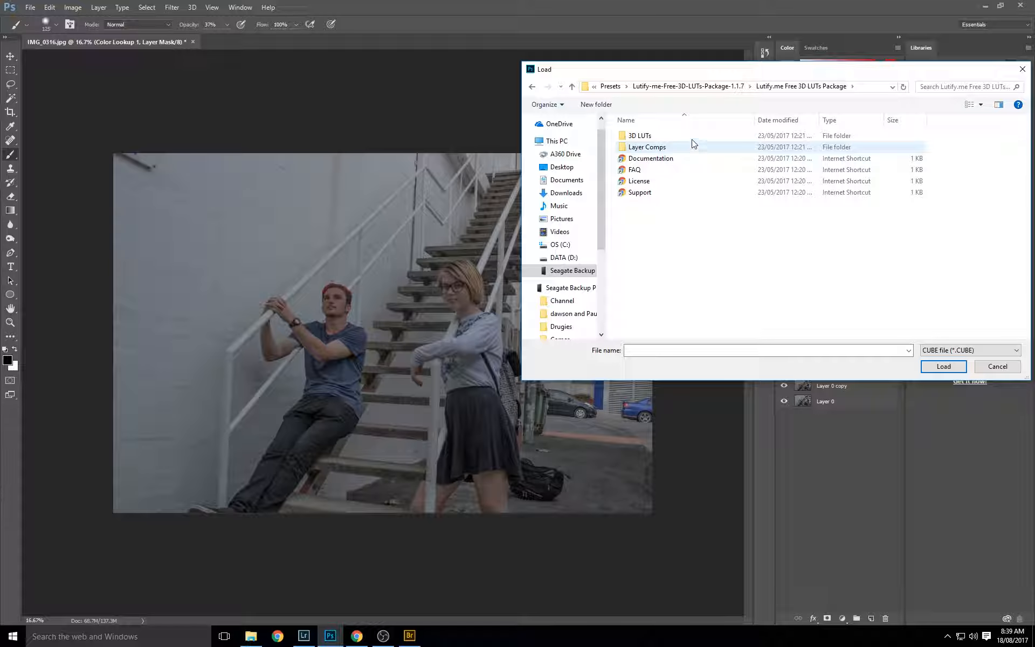
{"action": "double_click", "coordinate": [693, 136]}
{"action": "double_click", "coordinate": [702, 147]}
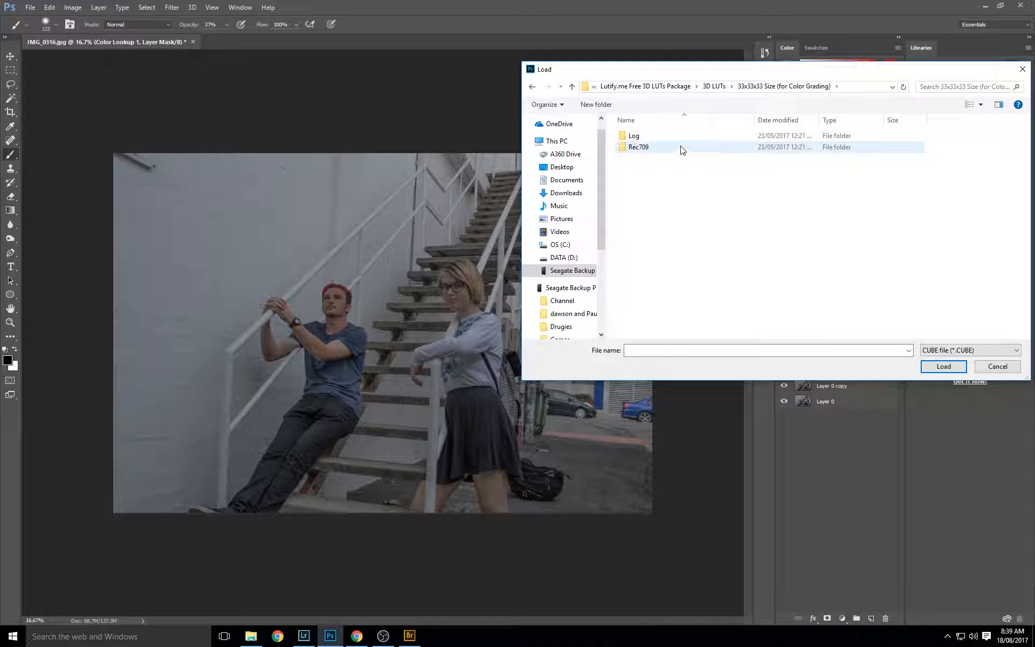
{"action": "double_click", "coordinate": [681, 151]}
- Load Heulandite - Rec709.cube as the Color Lookup layer's 3D LUT and collapse its properties
{"action": "left_click", "coordinate": [664, 148]}
{"action": "left_click", "coordinate": [661, 159]}
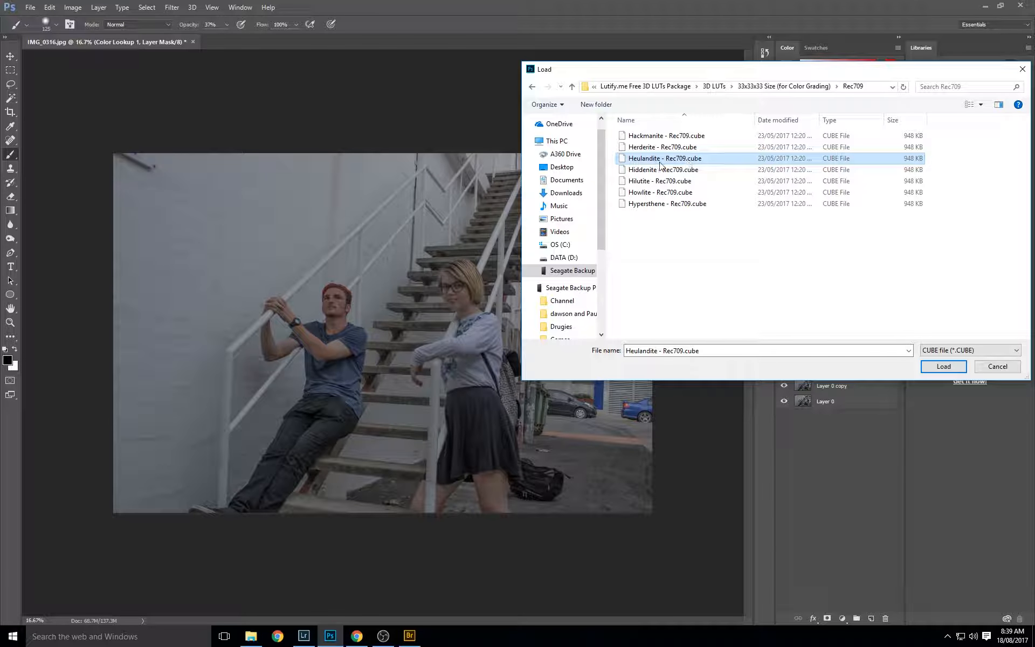
{"action": "left_click", "coordinate": [647, 162]}
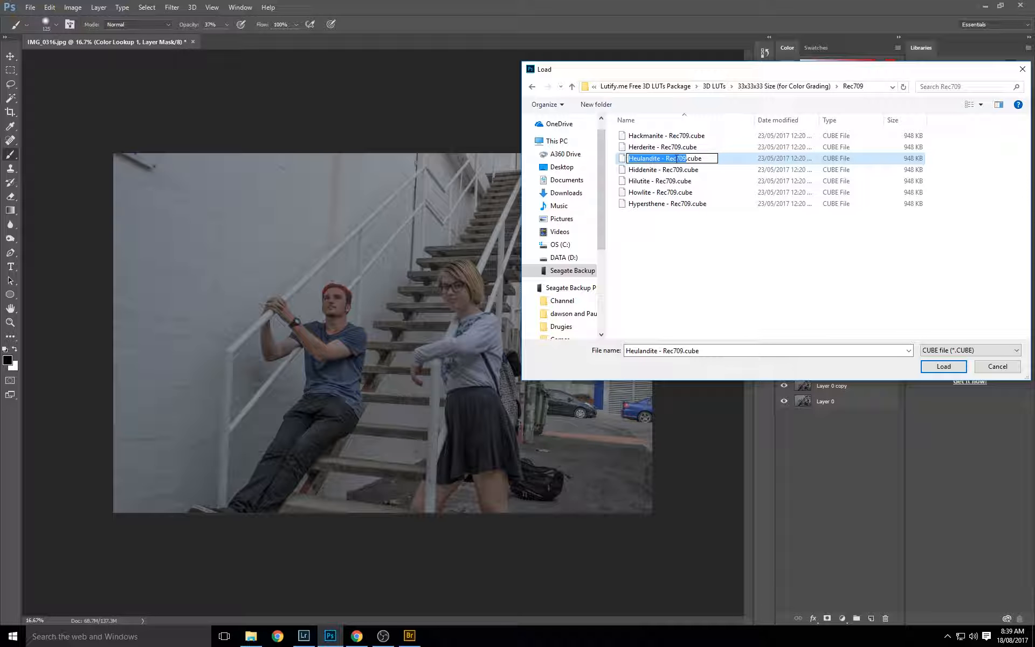
{"action": "left_click", "coordinate": [774, 270]}
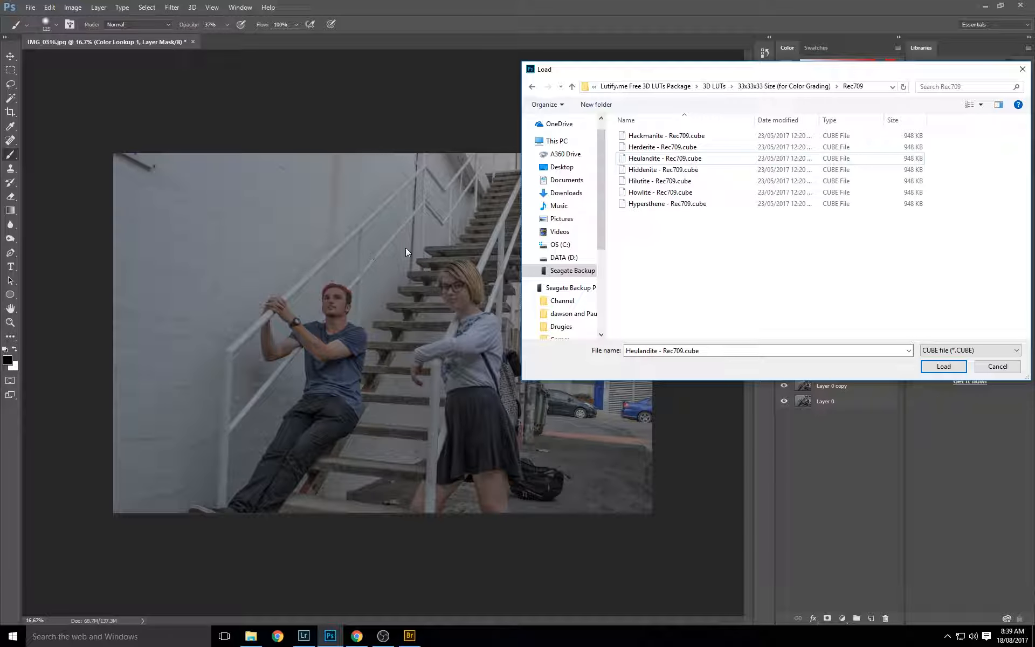
{"action": "double_click", "coordinate": [703, 160]}
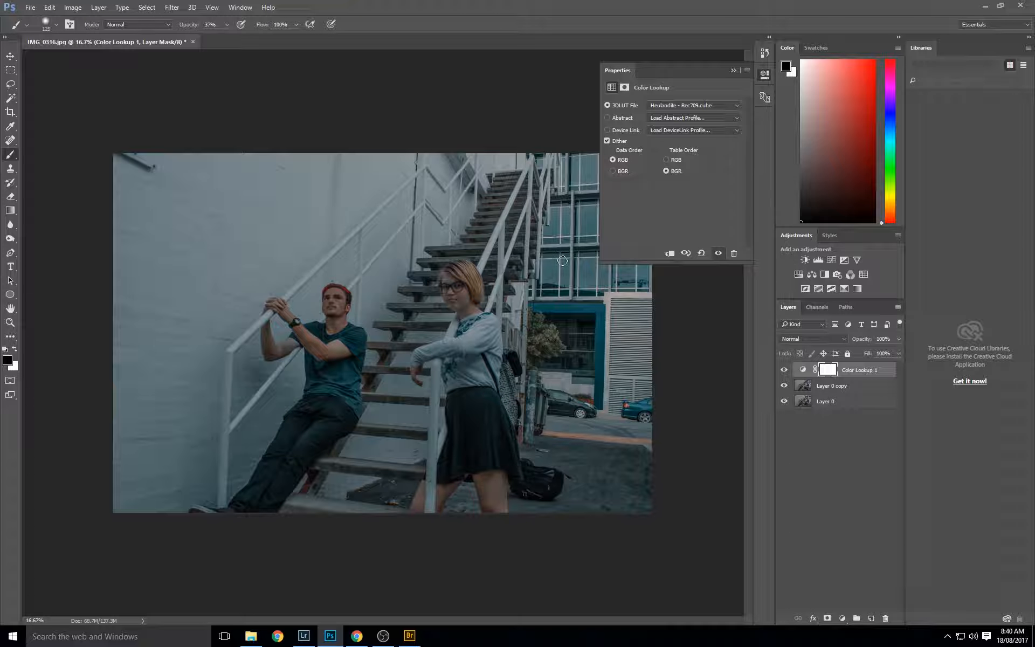
{"action": "left_click", "coordinate": [734, 71]}
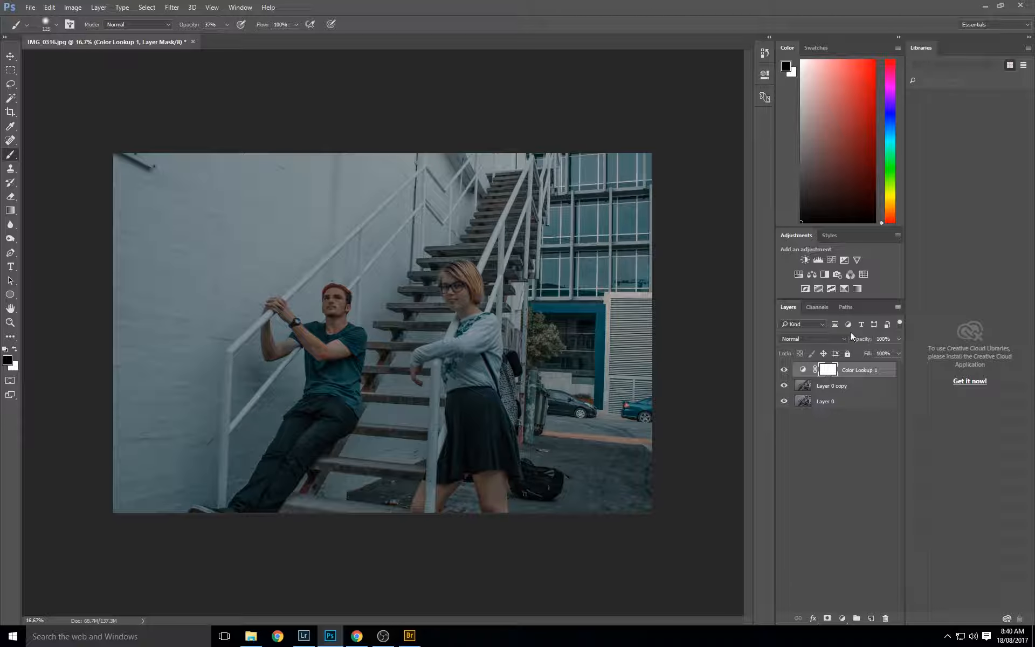
- Lower the Color Lookup layer's opacity to 46%
{"action": "left_click", "coordinate": [898, 339]}
{"action": "left_click_drag", "start_coordinate": [875, 353], "coordinate": [869, 353]}
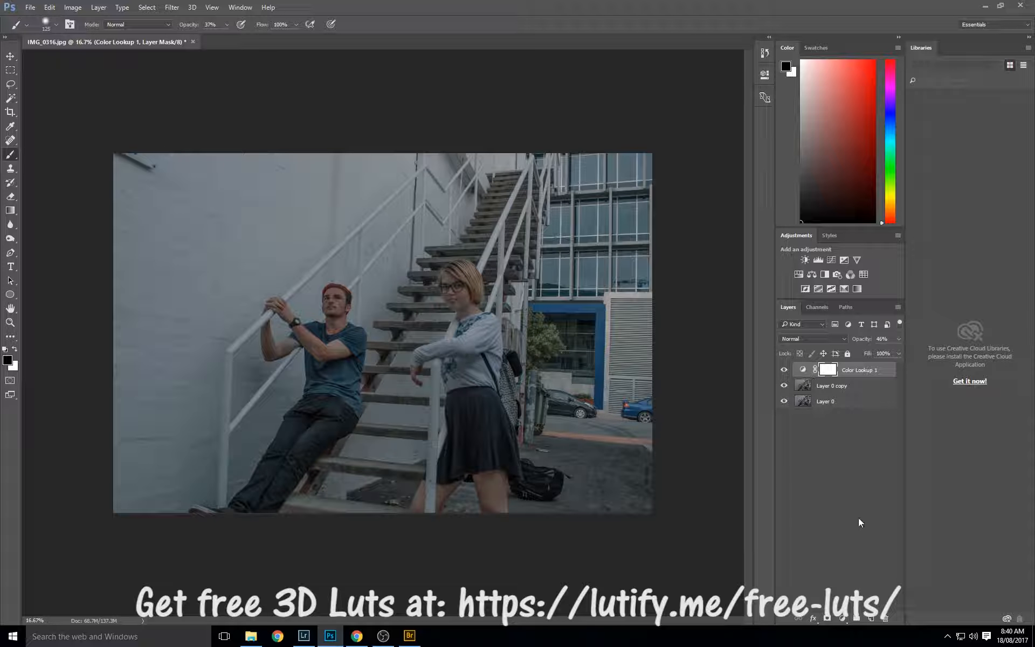
- Add a Photo Filter adjustment layer above Color Lookup using Warming Filter (85), and lower the layer's opacity to 82%
{"action": "left_click", "coordinate": [841, 619]}
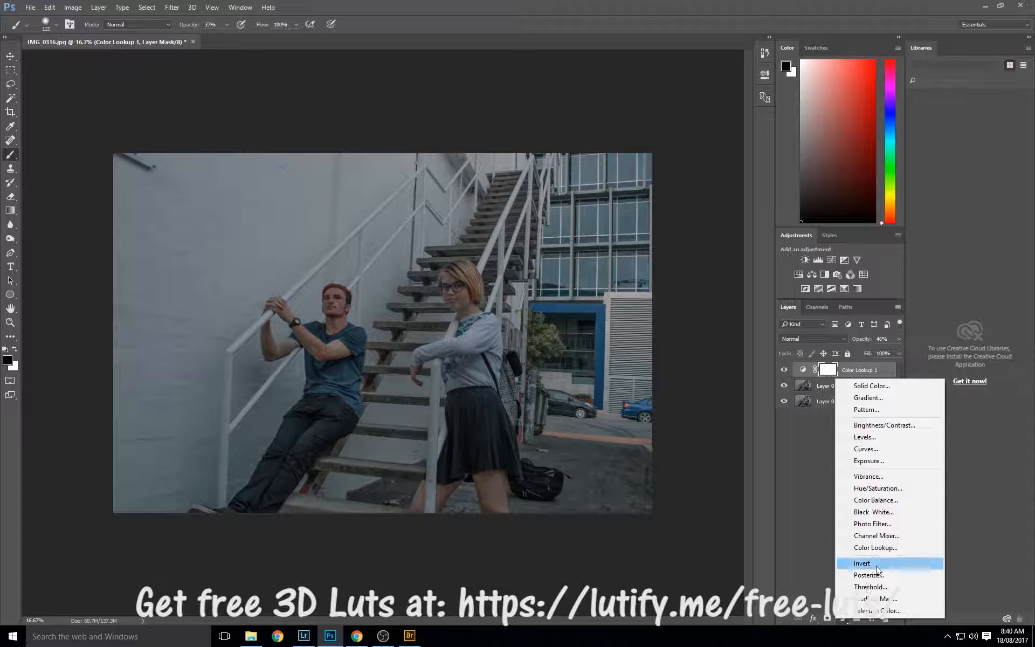
{"action": "left_click", "coordinate": [907, 524]}
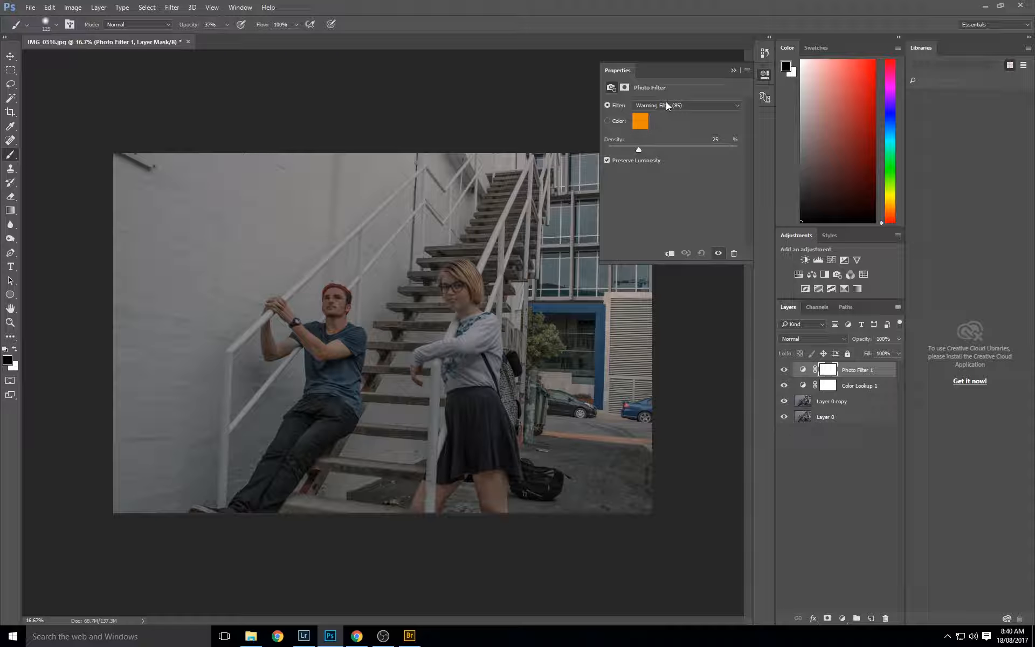
{"action": "left_click", "coordinate": [699, 106]}
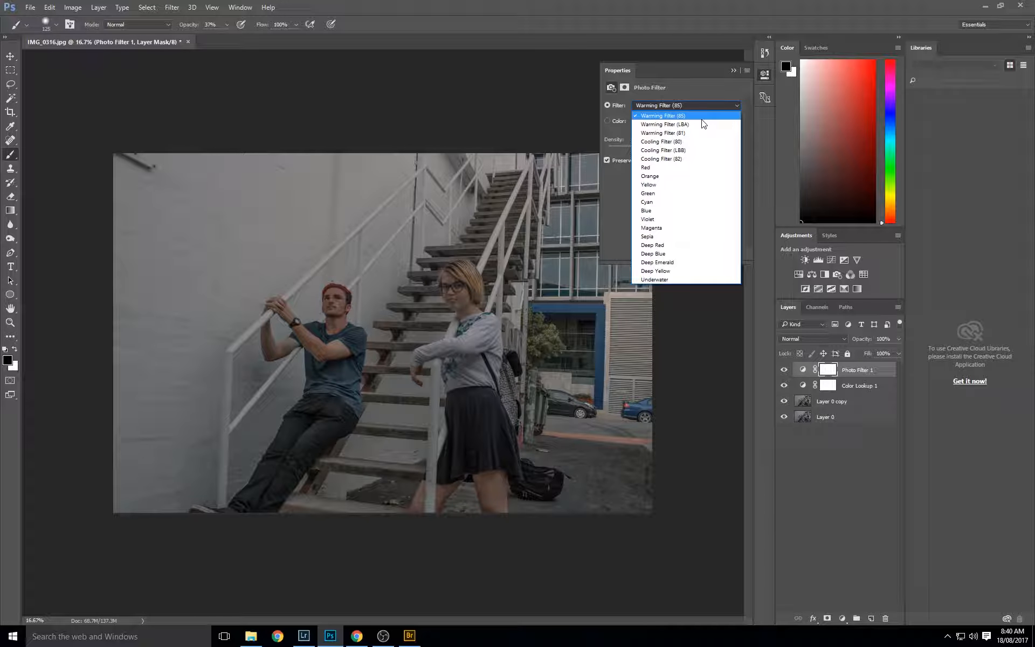
{"action": "left_click", "coordinate": [703, 120]}
{"action": "left_click", "coordinate": [691, 109]}
{"action": "left_click", "coordinate": [697, 117]}
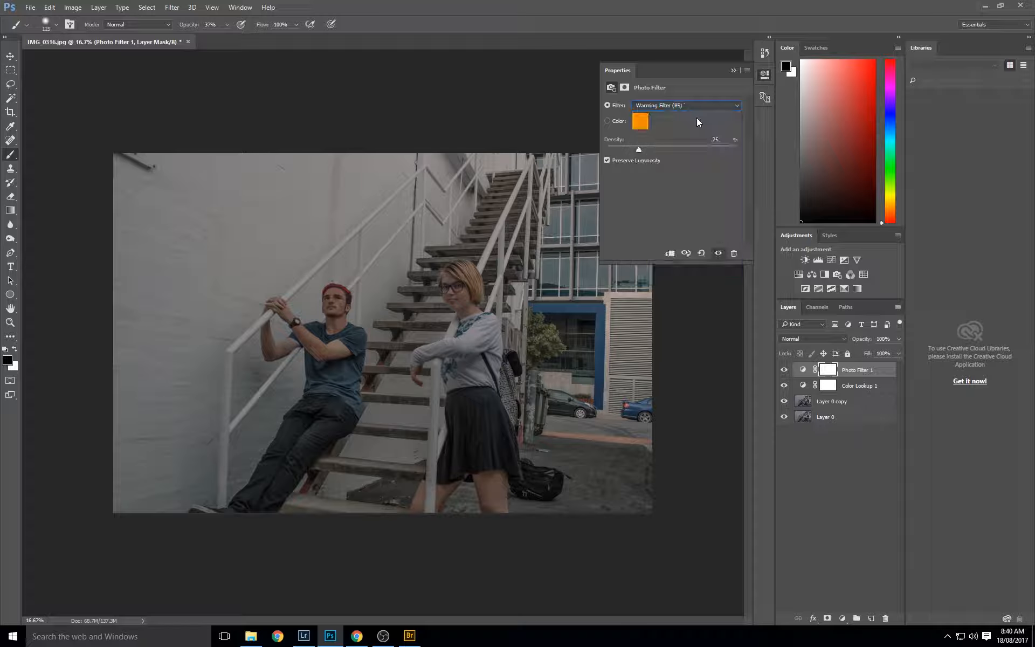
{"action": "left_click", "coordinate": [734, 70]}
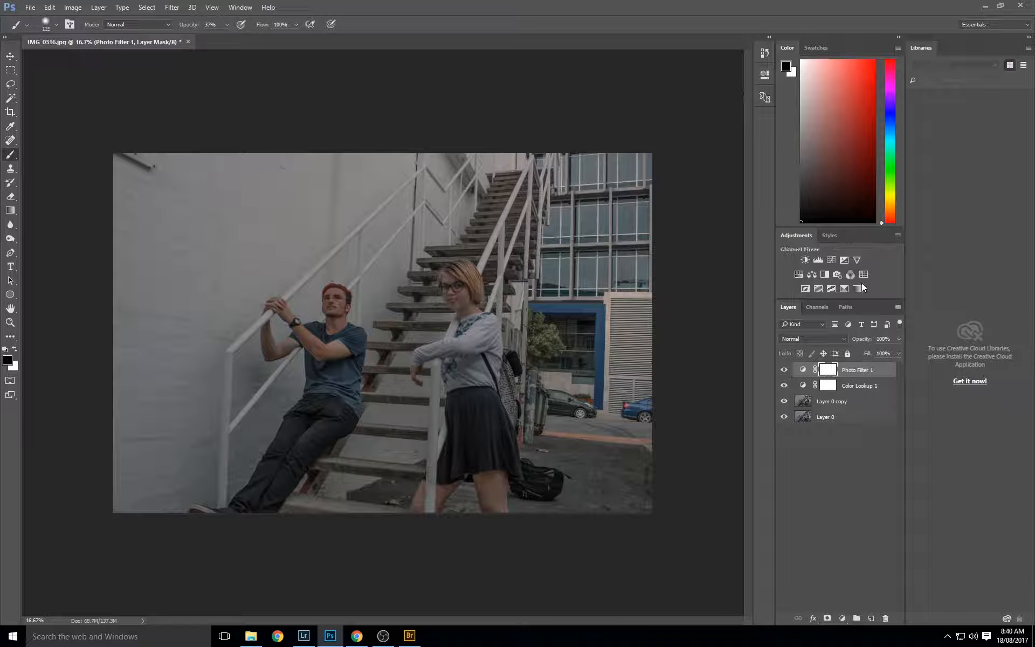
{"action": "left_click", "coordinate": [899, 340]}
{"action": "left_click", "coordinate": [897, 338]}
- Switch to Lightroom, reset the stairway photo's develop settings to its original look, and return to Photoshop
{"action": "key", "text": "alt+Tab"}
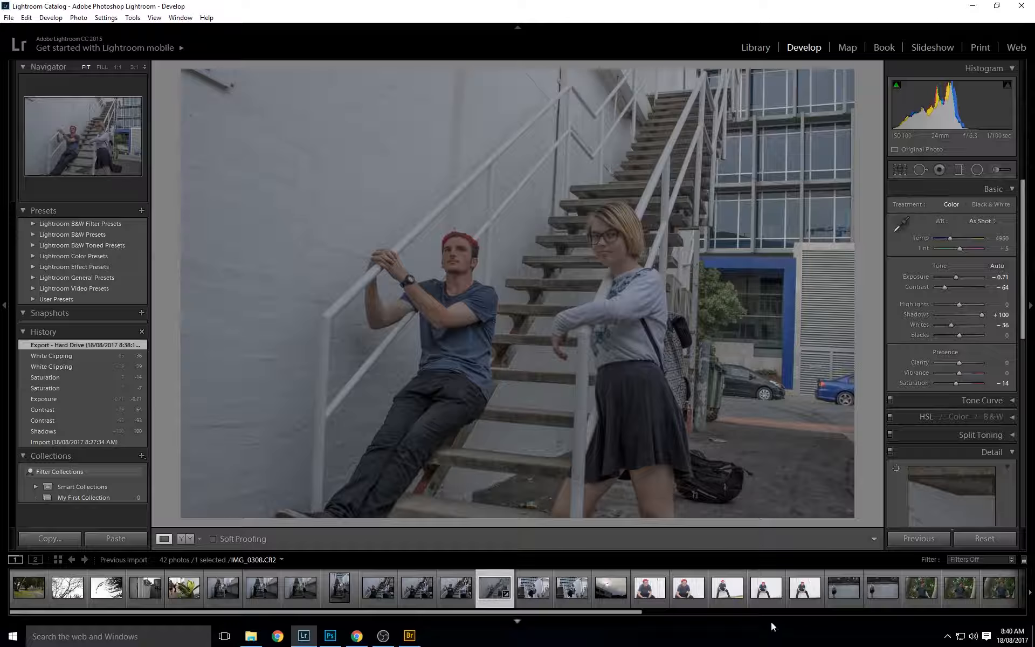
{"action": "left_click", "coordinate": [1000, 538]}
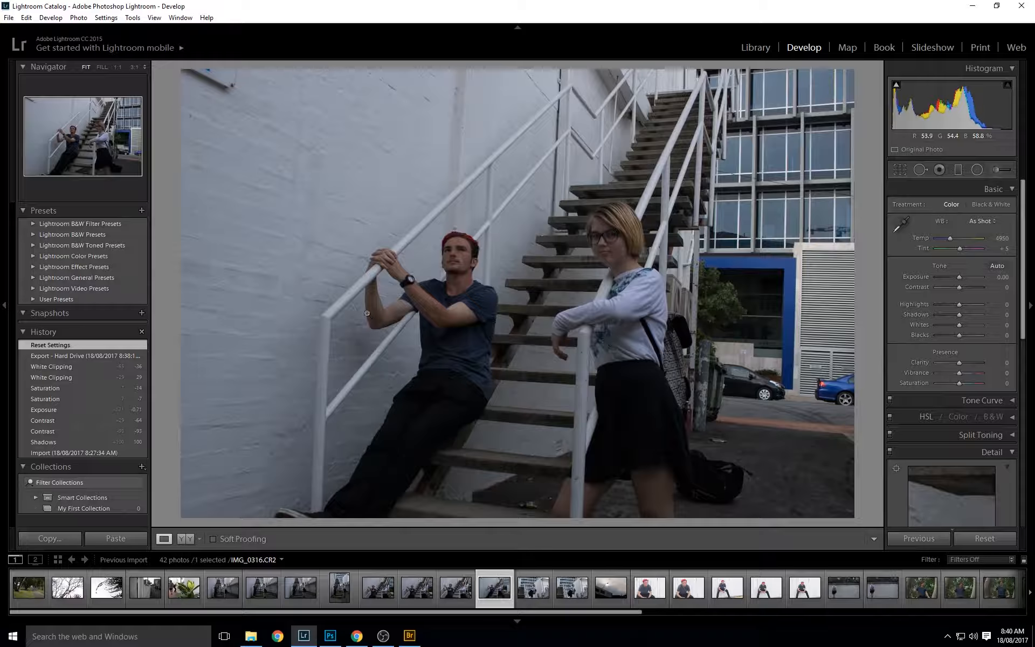
{"action": "left_click", "coordinate": [973, 6]}
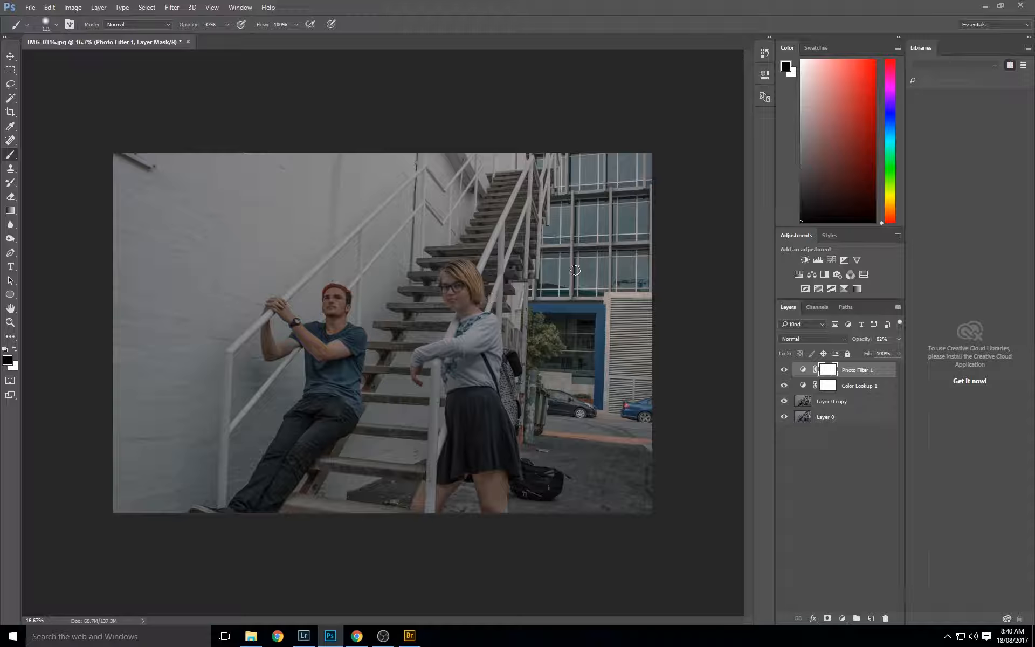
- Add a Color Balance adjustment layer above Photo Filter and shift its midtones about +15 toward red and +21 toward blue
{"action": "left_click", "coordinate": [843, 619]}
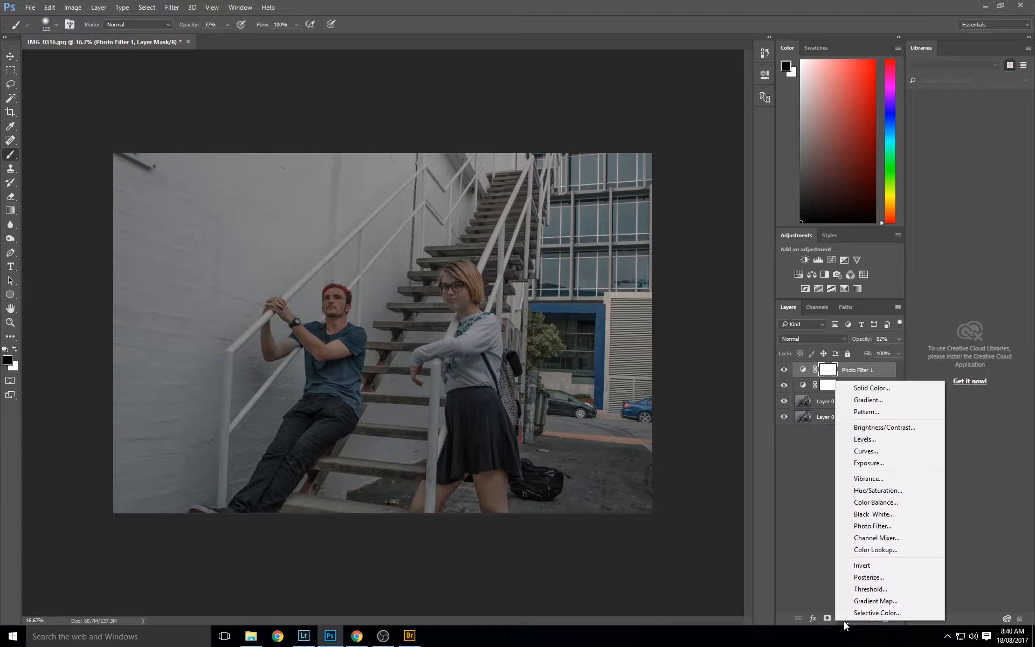
{"action": "left_click", "coordinate": [902, 509]}
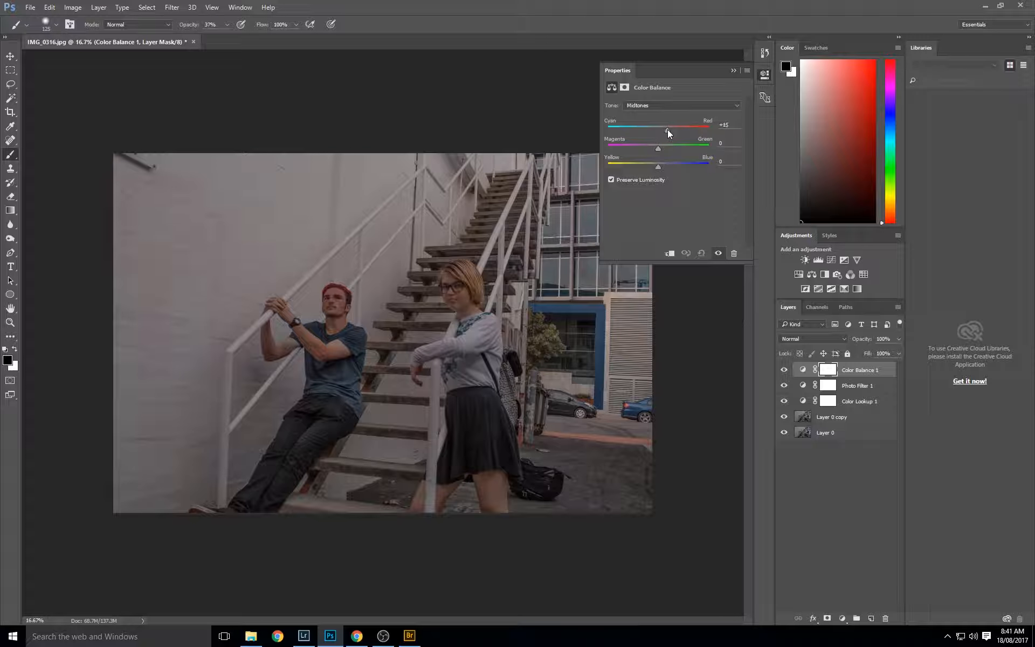
{"action": "left_click_drag", "start_coordinate": [668, 129], "coordinate": [669, 167]}
- Set the Color Balance shadows to -20 toward cyan and the highlights to -17 toward yellow
{"action": "left_click", "coordinate": [668, 105]}
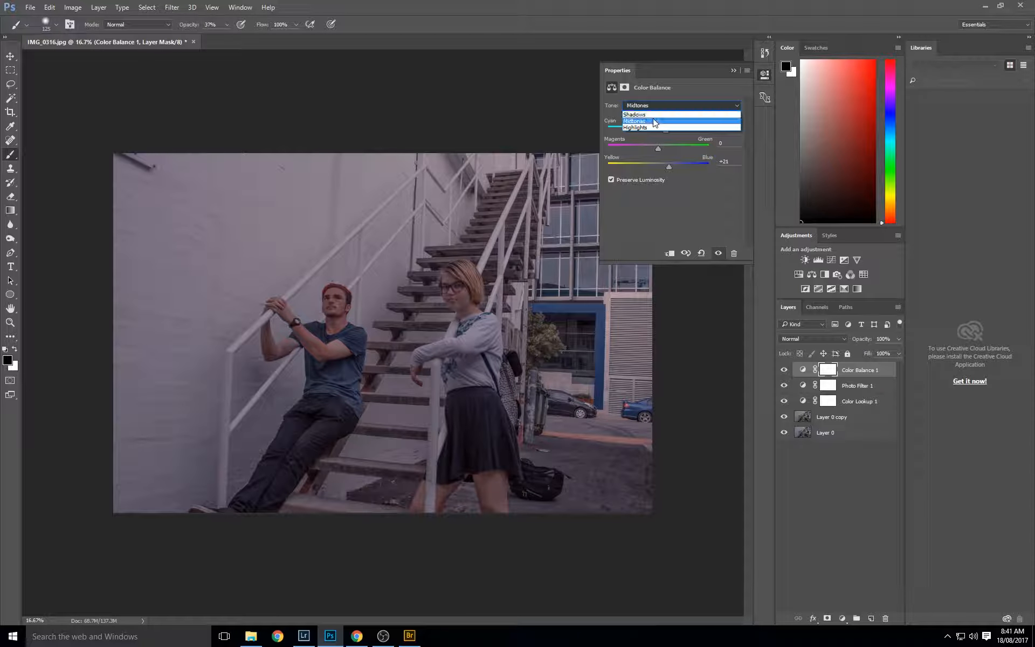
{"action": "left_click", "coordinate": [651, 114]}
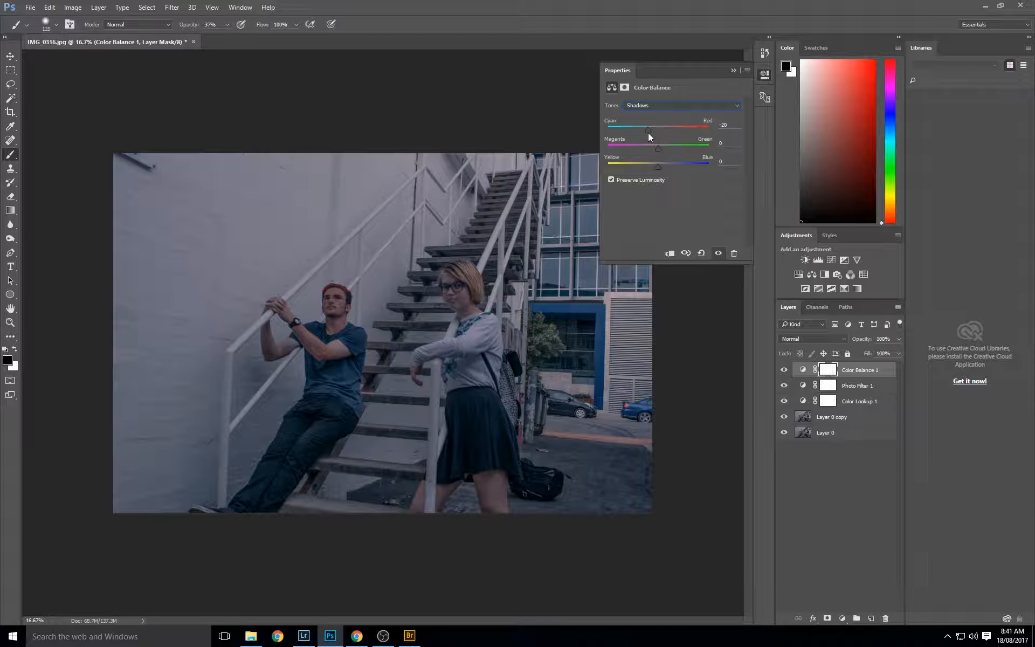
{"action": "left_click", "coordinate": [657, 106]}
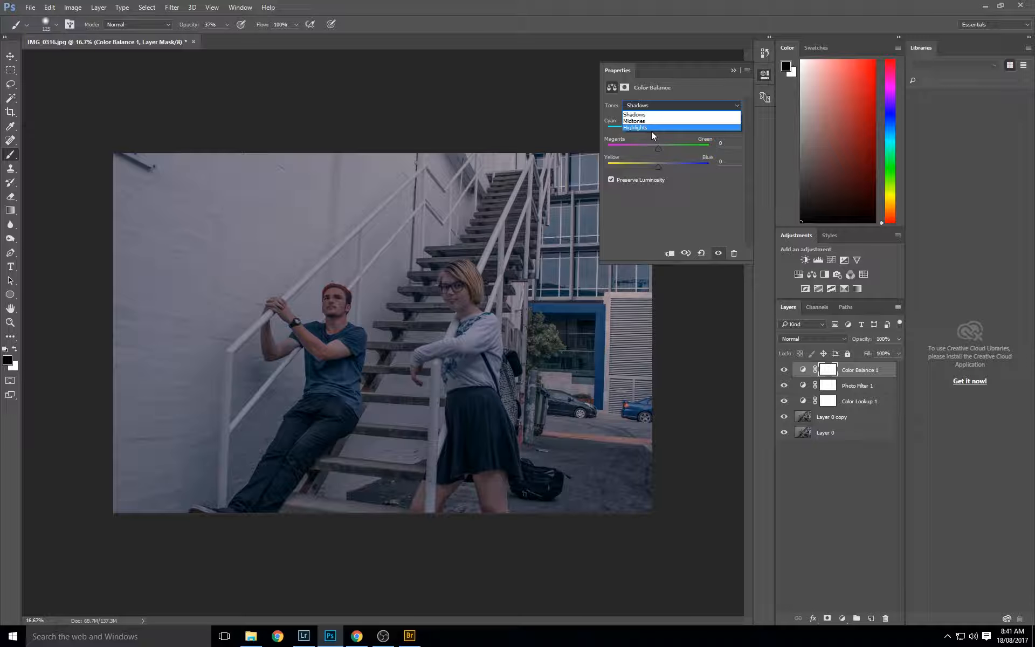
{"action": "left_click", "coordinate": [651, 131]}
{"action": "left_click_drag", "start_coordinate": [658, 167], "coordinate": [650, 168]}
- Refine the Color Balance to +15 blue in the midtones and -11 cyan in the shadows, and collapse its properties
{"action": "left_click", "coordinate": [655, 108]}
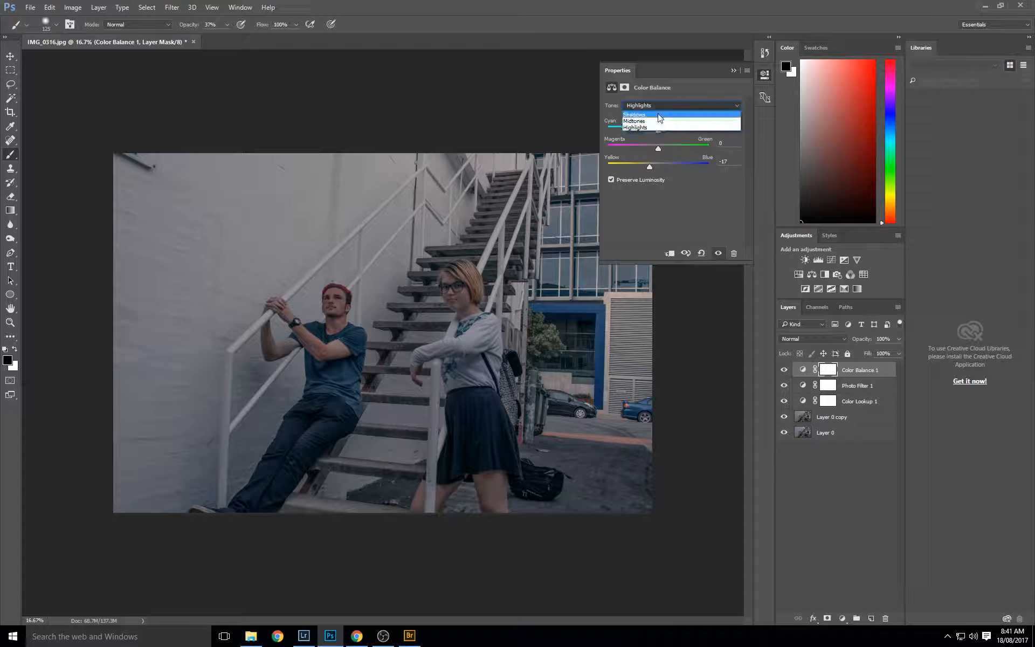
{"action": "left_click", "coordinate": [659, 123]}
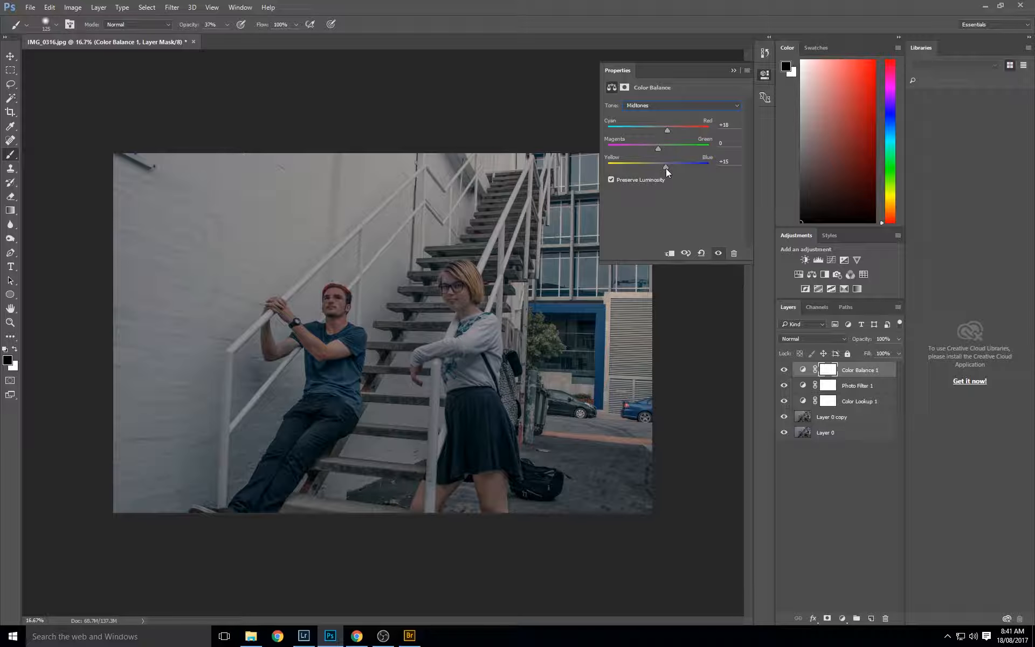
{"action": "left_click", "coordinate": [663, 102]}
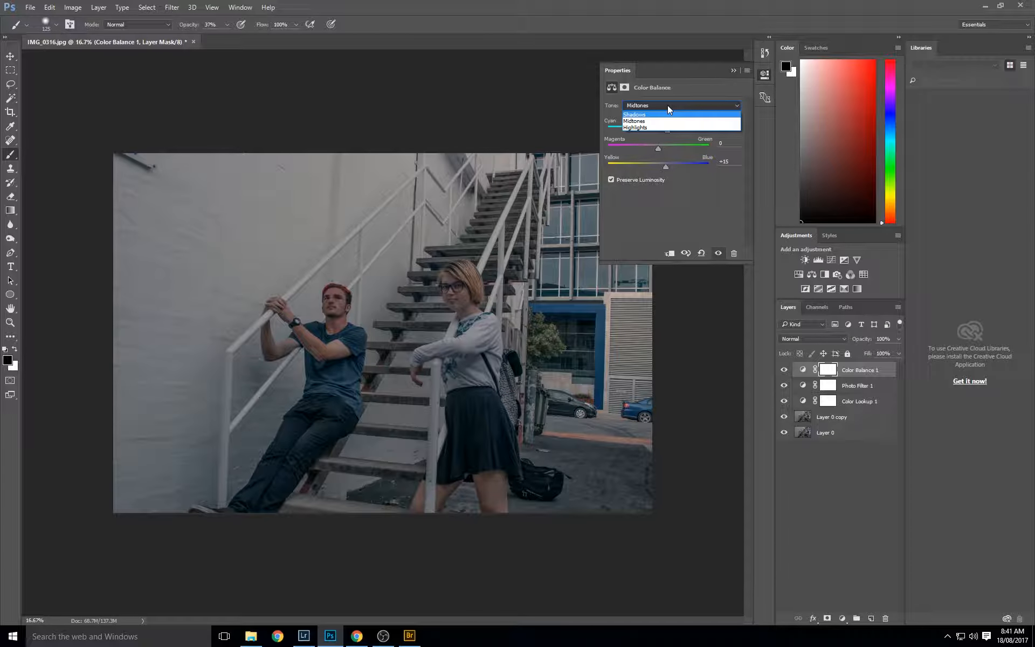
{"action": "left_click", "coordinate": [666, 114]}
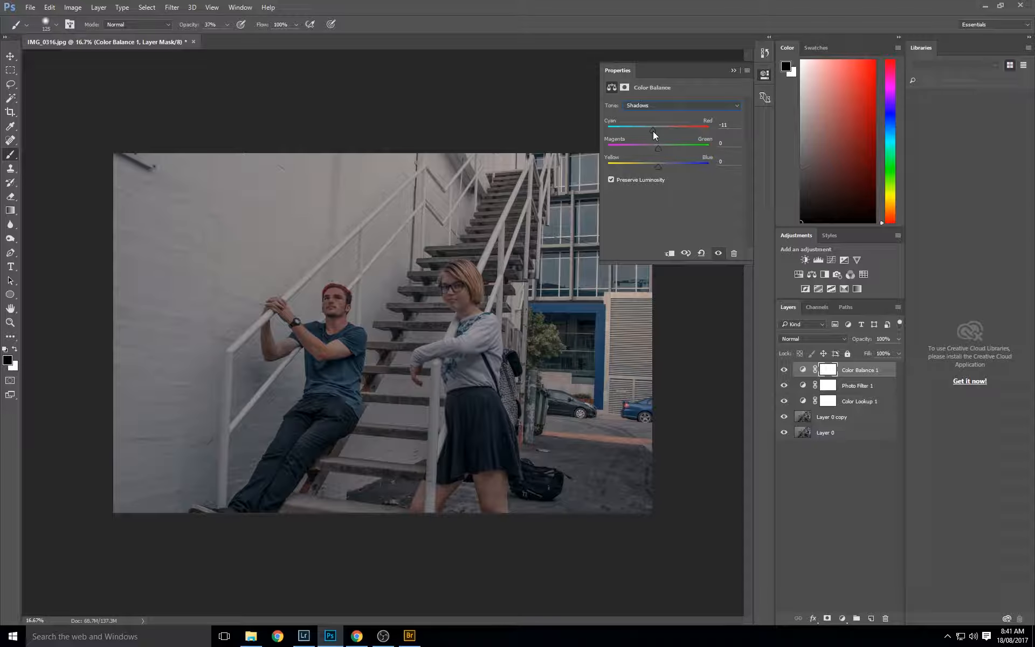
{"action": "left_click", "coordinate": [738, 70]}
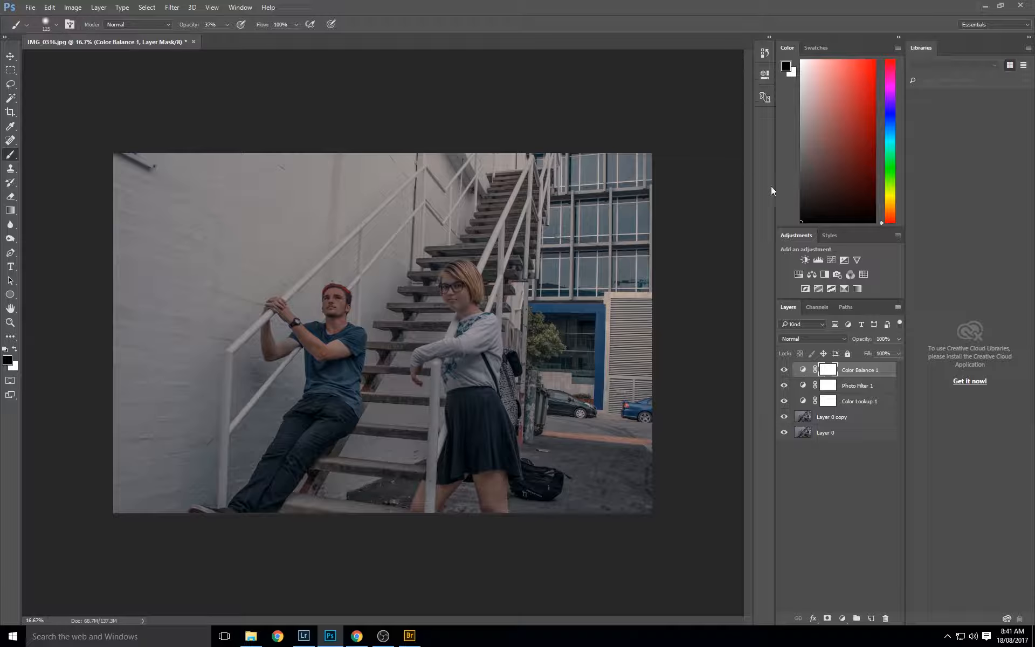
- Compare the photo with the Color Balance layer hidden and shown
{"action": "left_click", "coordinate": [899, 339]}
{"action": "left_click", "coordinate": [784, 371]}
{"action": "left_click", "coordinate": [785, 370]}
{"action": "left_click", "coordinate": [785, 373]}
- Add an empty layer above Color Balance and set up the Gradient tool with a radial transparent-to-black gradient
{"action": "left_click", "coordinate": [871, 619]}
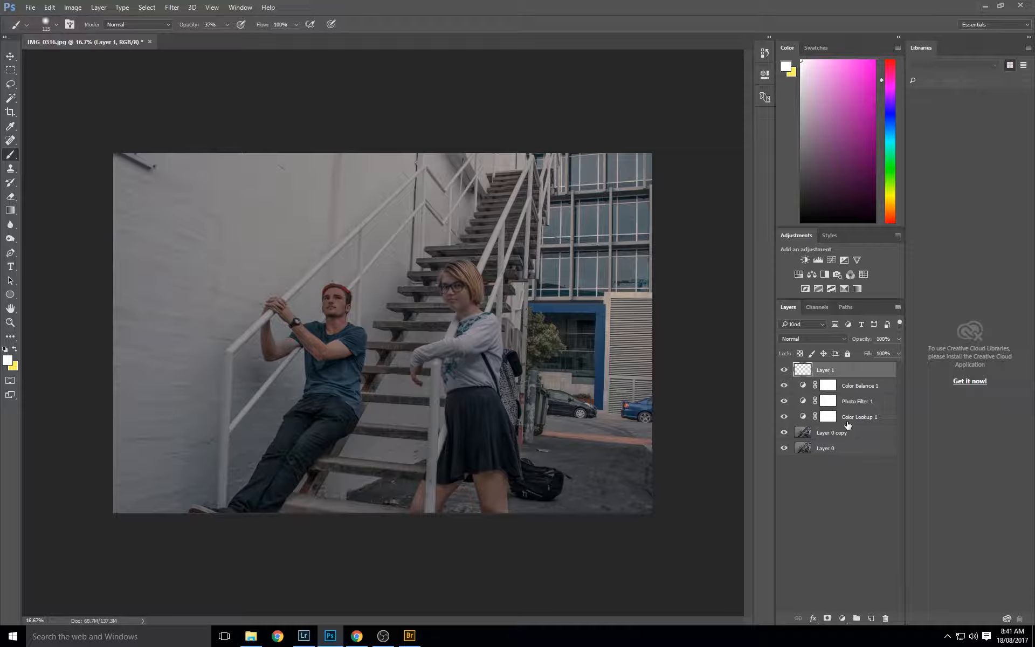
{"action": "left_click", "coordinate": [10, 210]}
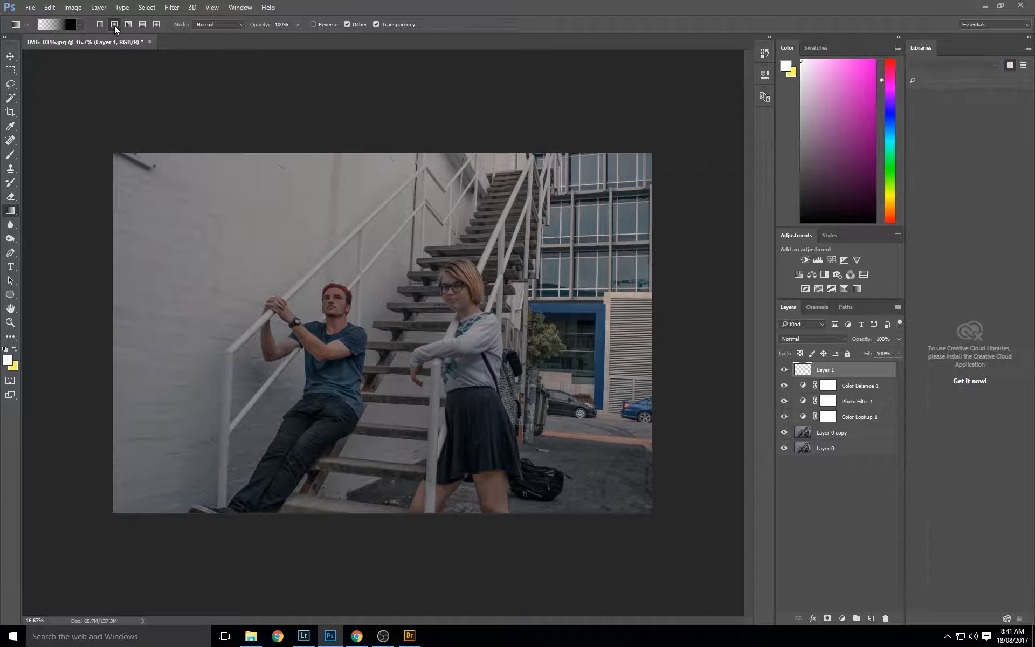
{"action": "left_click", "coordinate": [57, 24]}
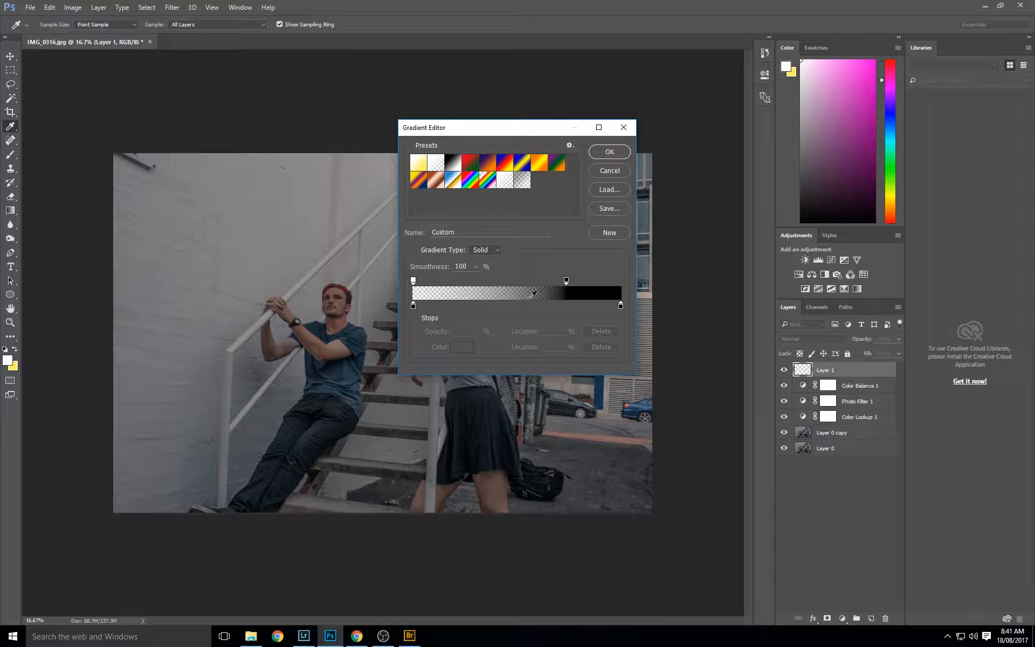
{"action": "left_click", "coordinate": [609, 151]}
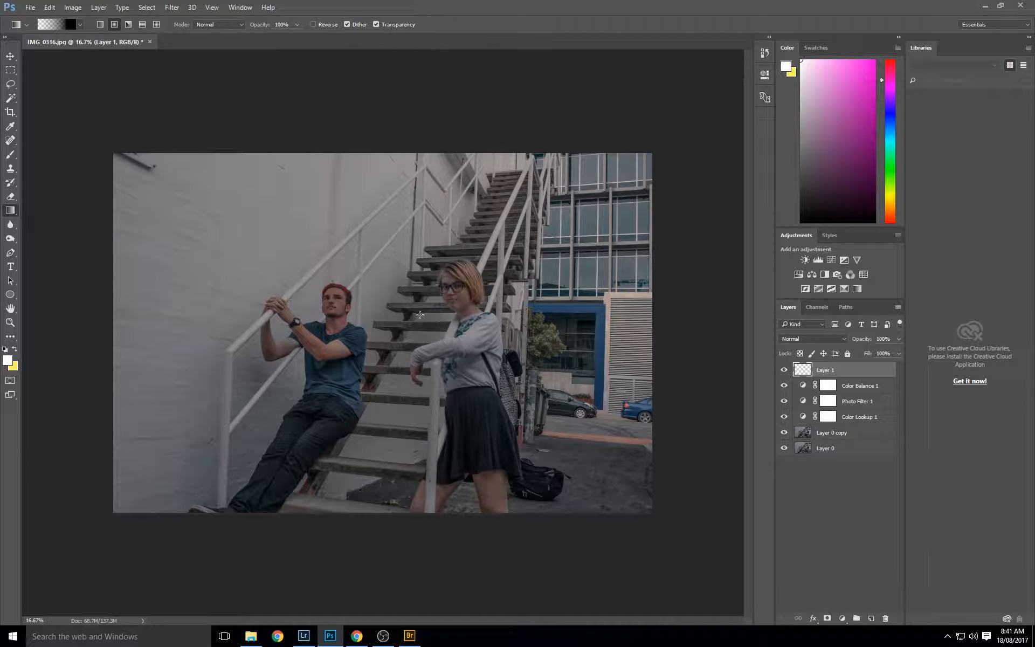
{"action": "left_click_drag", "start_coordinate": [420, 315], "coordinate": [774, 338]}
{"action": "left_click_drag", "start_coordinate": [833, 302], "coordinate": [833, 305]}
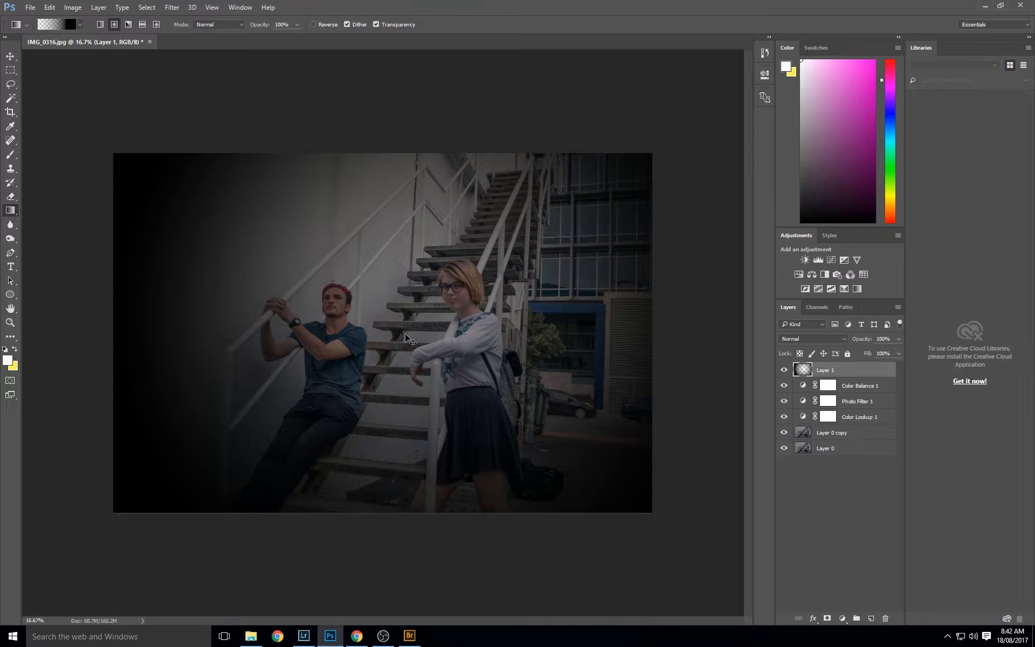
{"action": "key", "text": "ctrl+z"}
- Draw a radial vignette gradient on Layer 1 from between the two people to well past the photo's right edge
{"action": "left_click_drag", "start_coordinate": [392, 328], "coordinate": [836, 332]}
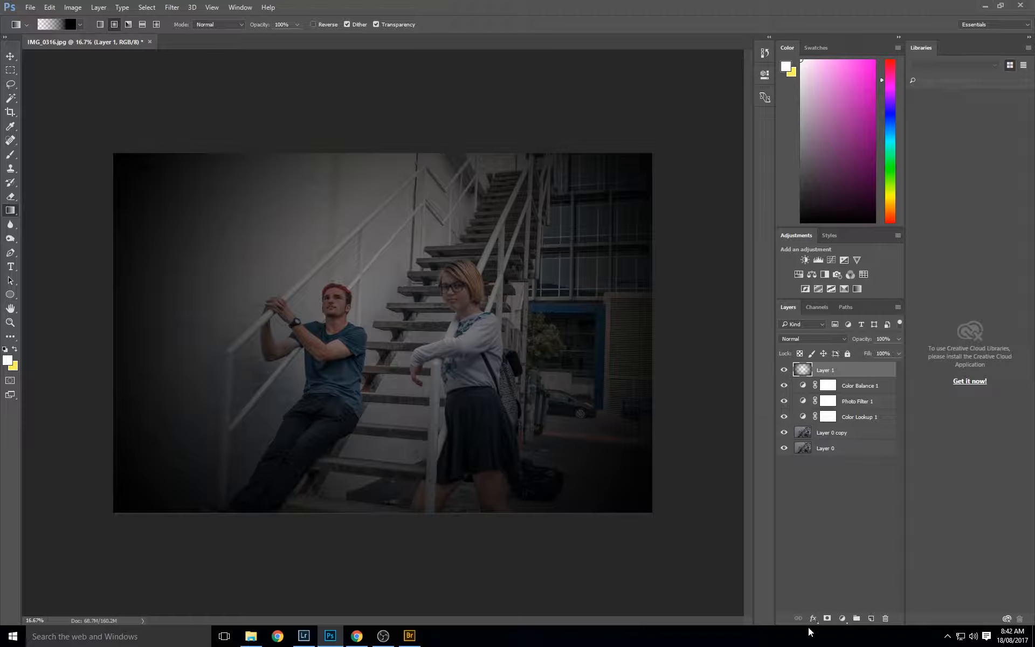
- Add a Brightness/Contrast adjustment layer above the vignette layer and set its brightness to 71
{"action": "left_click", "coordinate": [843, 620]}
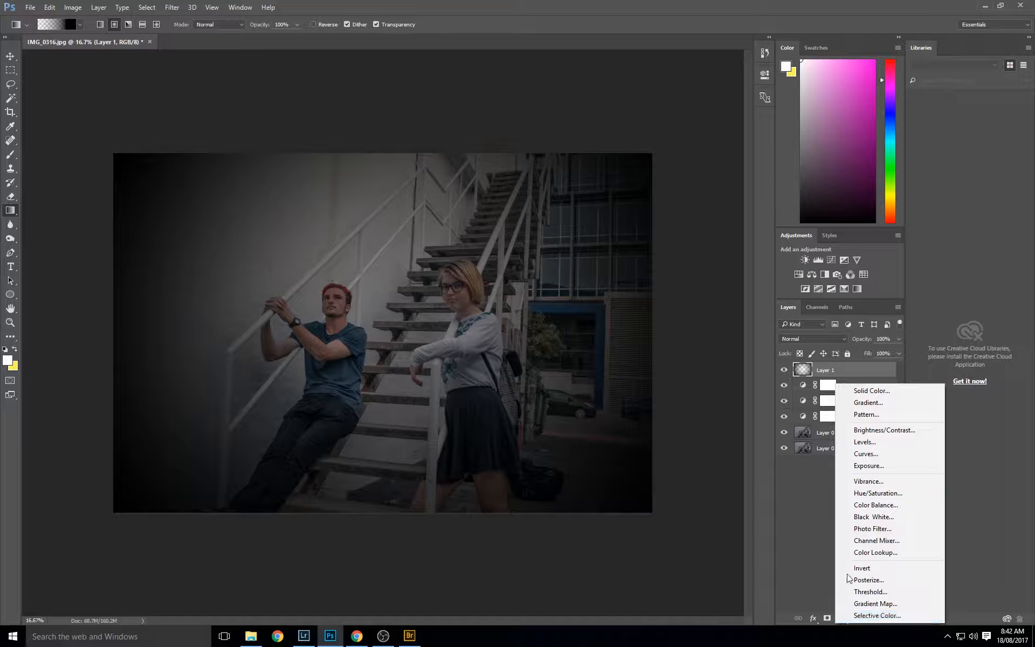
{"action": "left_click", "coordinate": [904, 436]}
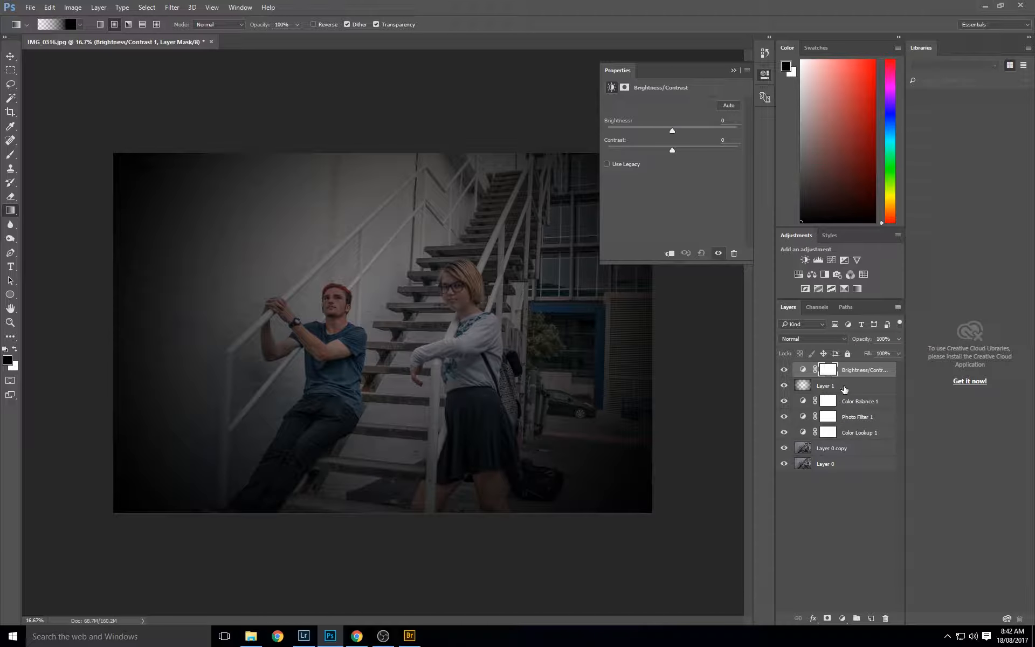
{"action": "left_click", "coordinate": [845, 388]}
{"action": "left_click", "coordinate": [866, 372]}
{"action": "left_click_drag", "start_coordinate": [673, 131], "coordinate": [704, 132]}
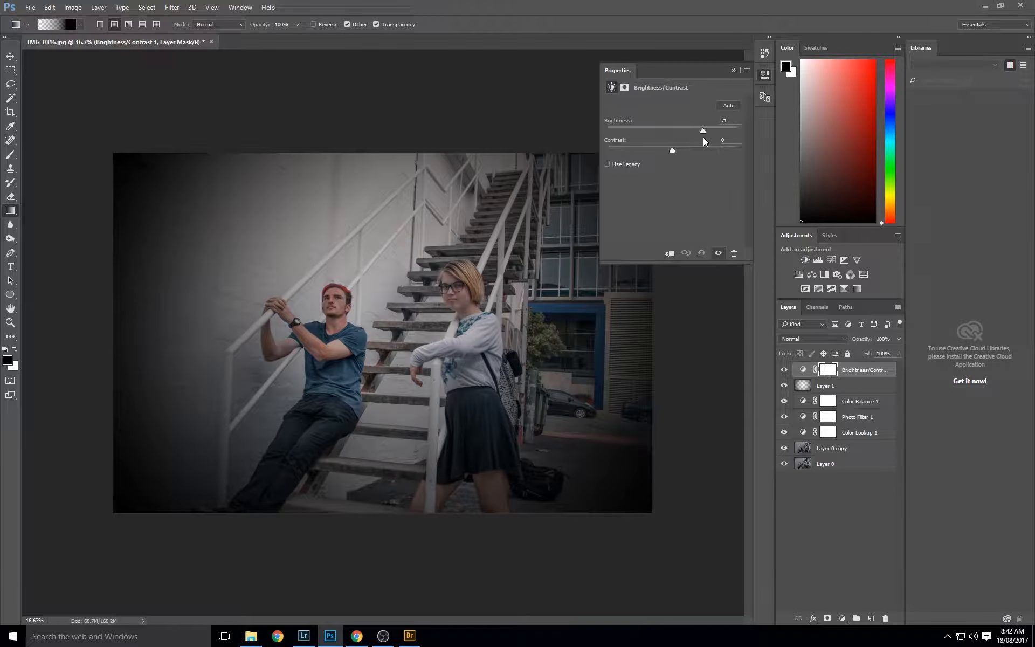
- Lower the vignette layer's opacity to 59%
{"action": "left_click", "coordinate": [841, 385]}
{"action": "left_click", "coordinate": [899, 339]}
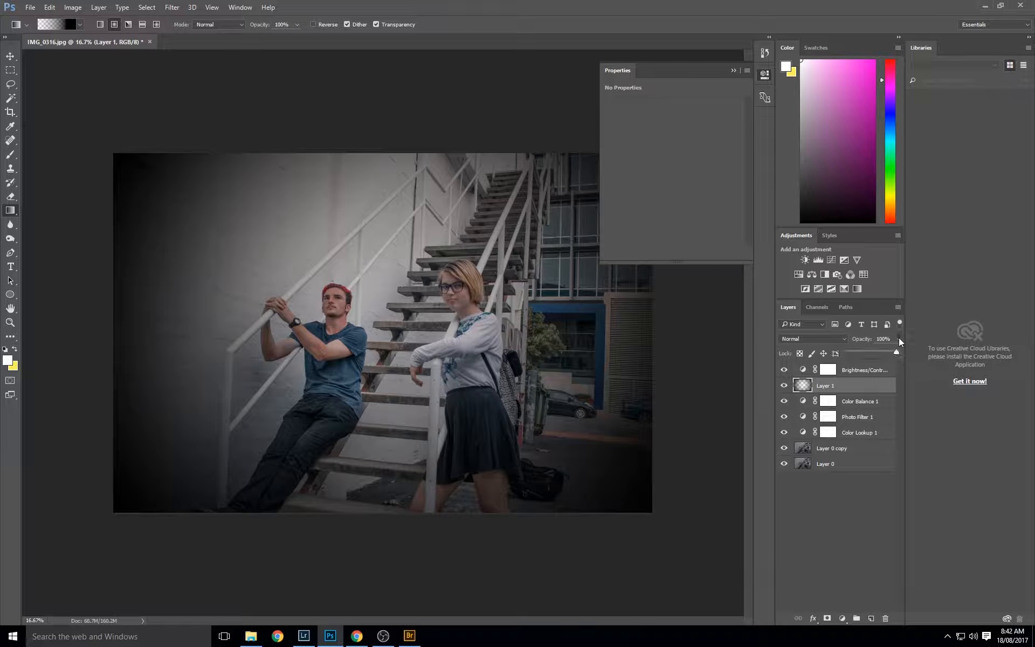
{"action": "left_click", "coordinate": [886, 352]}
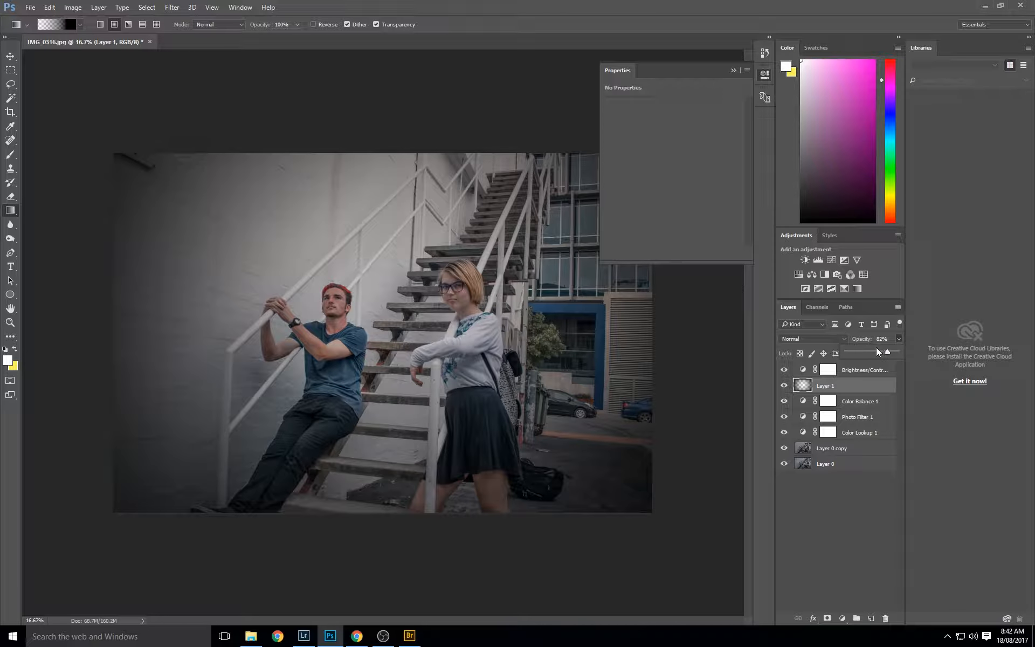
{"action": "left_click_drag", "start_coordinate": [878, 350], "coordinate": [878, 354]}
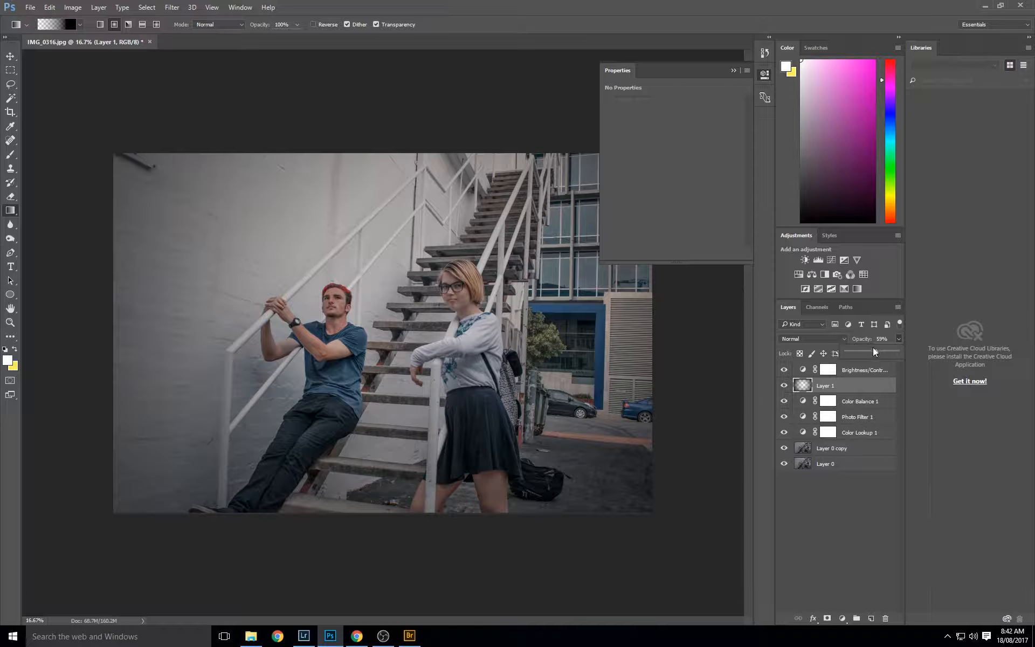
{"action": "left_click", "coordinate": [899, 339]}
- Reduce the Brightness/Contrast layer's brightness to 56 and collapse its properties
{"action": "left_click", "coordinate": [880, 371]}
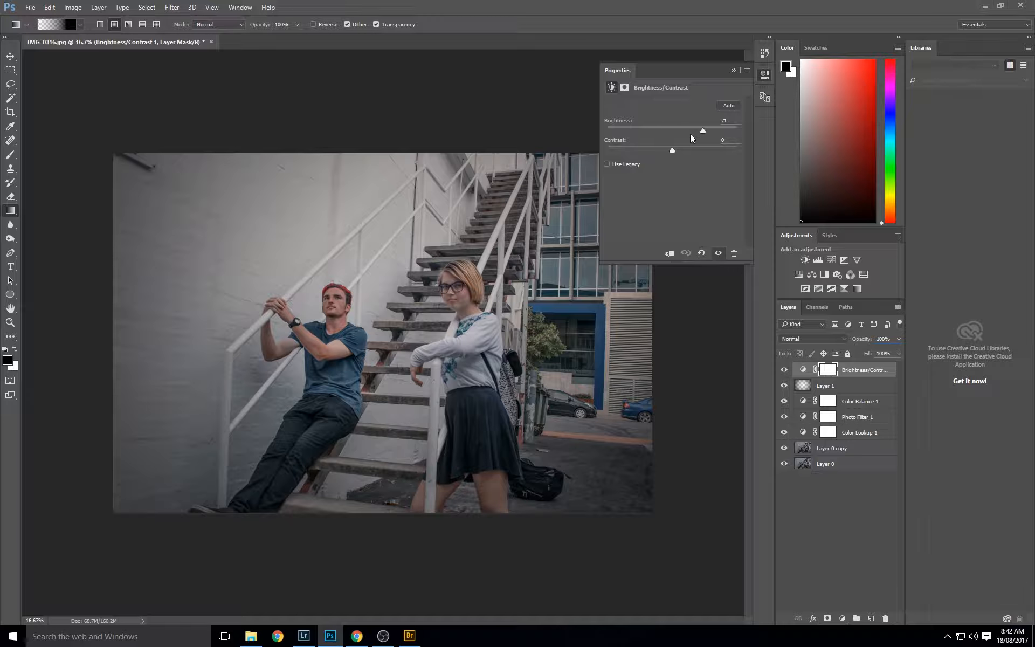
{"action": "left_click_drag", "start_coordinate": [704, 132], "coordinate": [697, 133]}
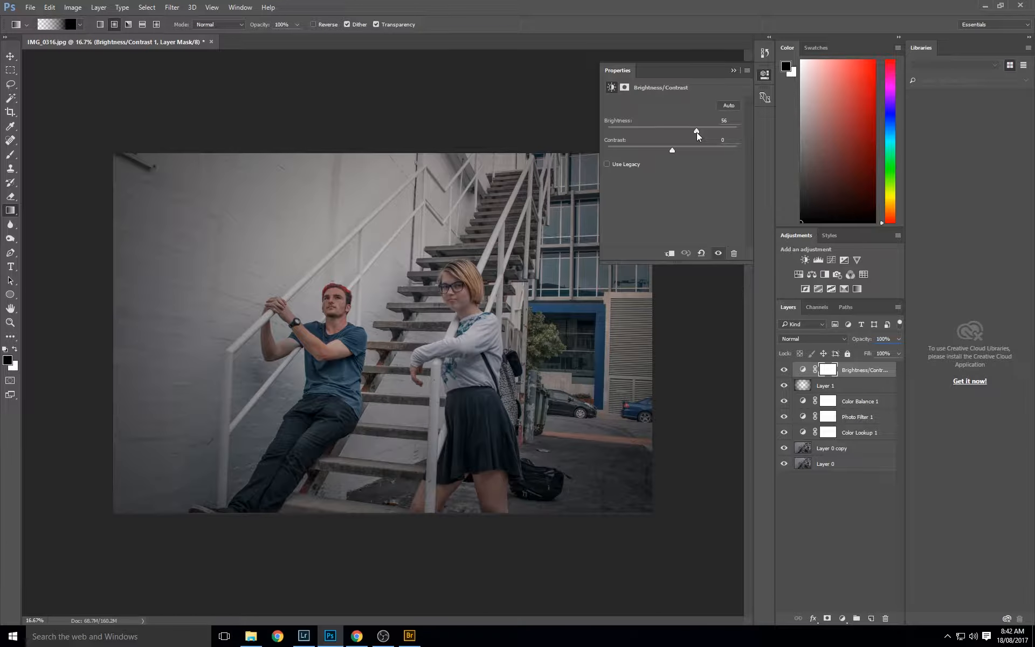
{"action": "left_click", "coordinate": [733, 70]}
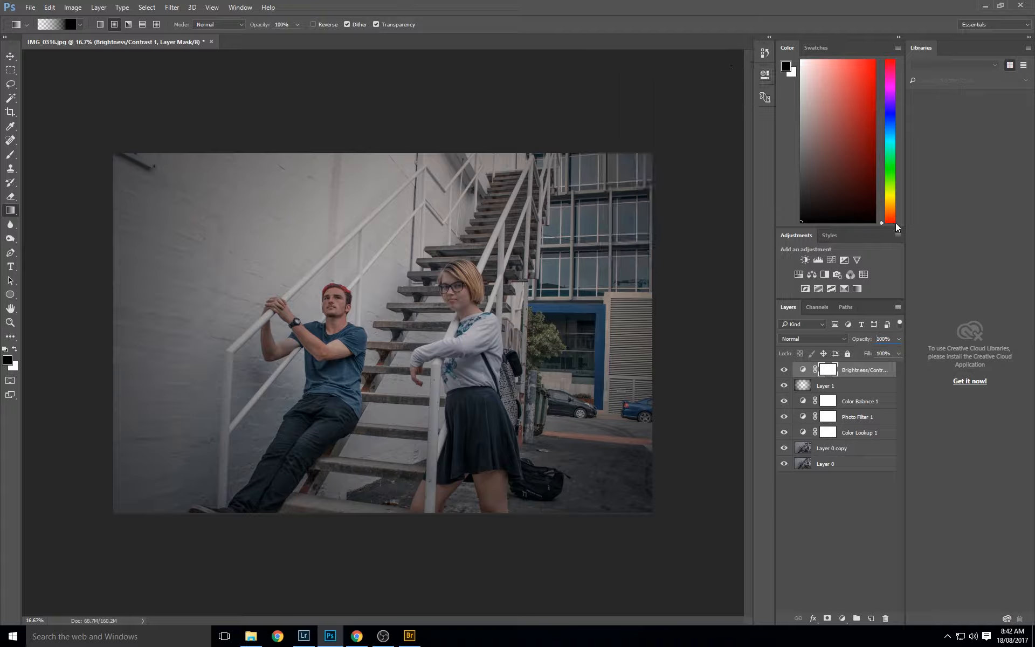
- Reduce the vignette layer's opacity to 52%
{"action": "left_click", "coordinate": [877, 387]}
{"action": "left_click", "coordinate": [899, 339]}
{"action": "left_click_drag", "start_coordinate": [879, 357], "coordinate": [872, 354]}
{"action": "left_click", "coordinate": [899, 339]}
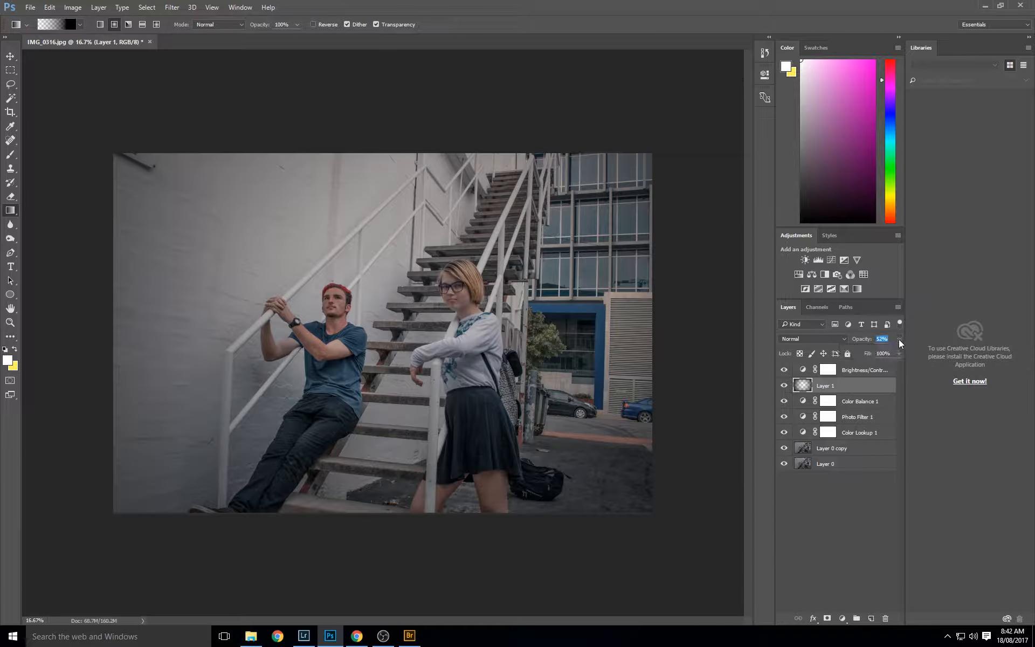
- Add a Curves adjustment layer and place it directly below the vignette layer, above Color Balance 1
{"action": "left_click", "coordinate": [857, 565]}
{"action": "left_click", "coordinate": [842, 619]}
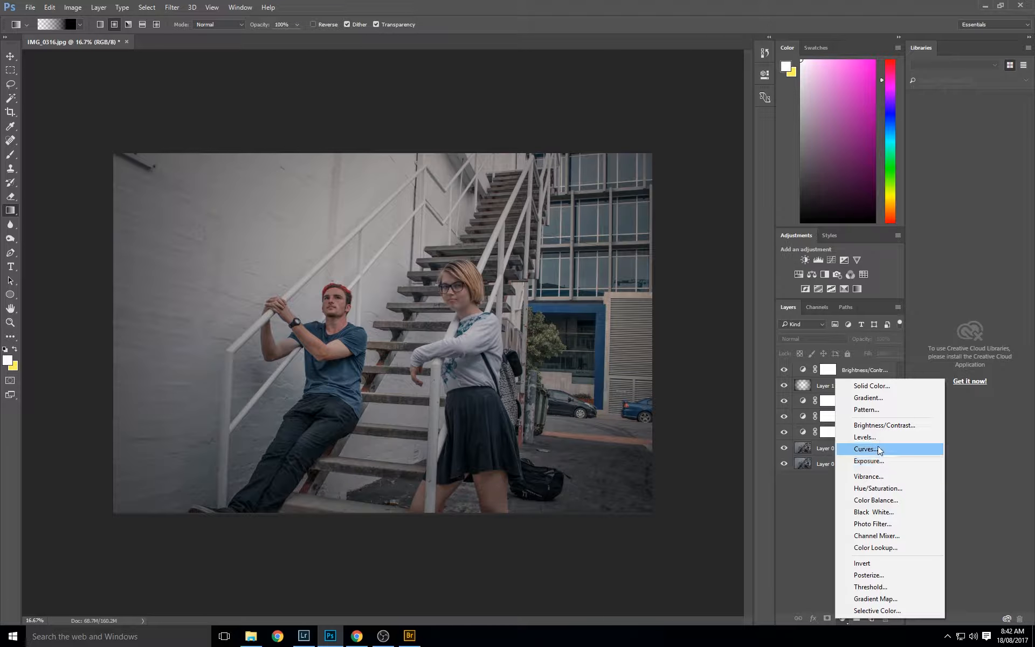
{"action": "left_click", "coordinate": [864, 449]}
{"action": "left_click_drag", "start_coordinate": [877, 372], "coordinate": [877, 410]}
- Shape the RGB curve with a raised black point, deepened shadows and slightly lowered midtones, and collapse its properties
{"action": "left_click_drag", "start_coordinate": [628, 238], "coordinate": [628, 224]}
{"action": "mouse_move", "coordinate": [646, 208]}
{"action": "left_mouse_down"}
{"action": "mouse_move", "coordinate": [644, 224]}
{"action": "mouse_move", "coordinate": [657, 210]}
{"action": "mouse_move", "coordinate": [645, 227]}
{"action": "left_mouse_up"}
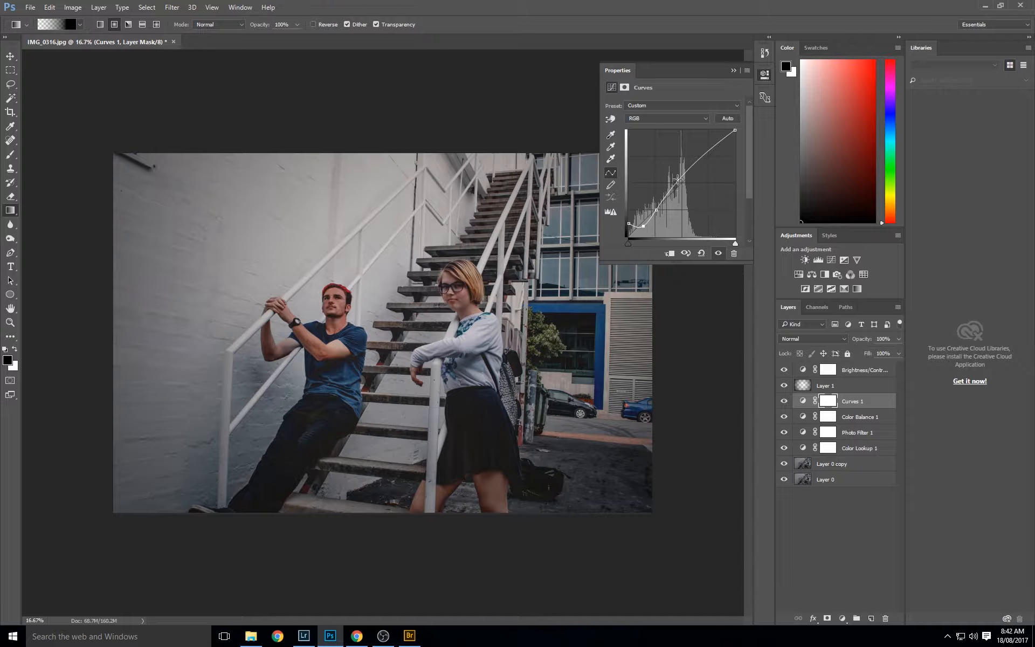
{"action": "left_click_drag", "start_coordinate": [677, 179], "coordinate": [679, 184]}
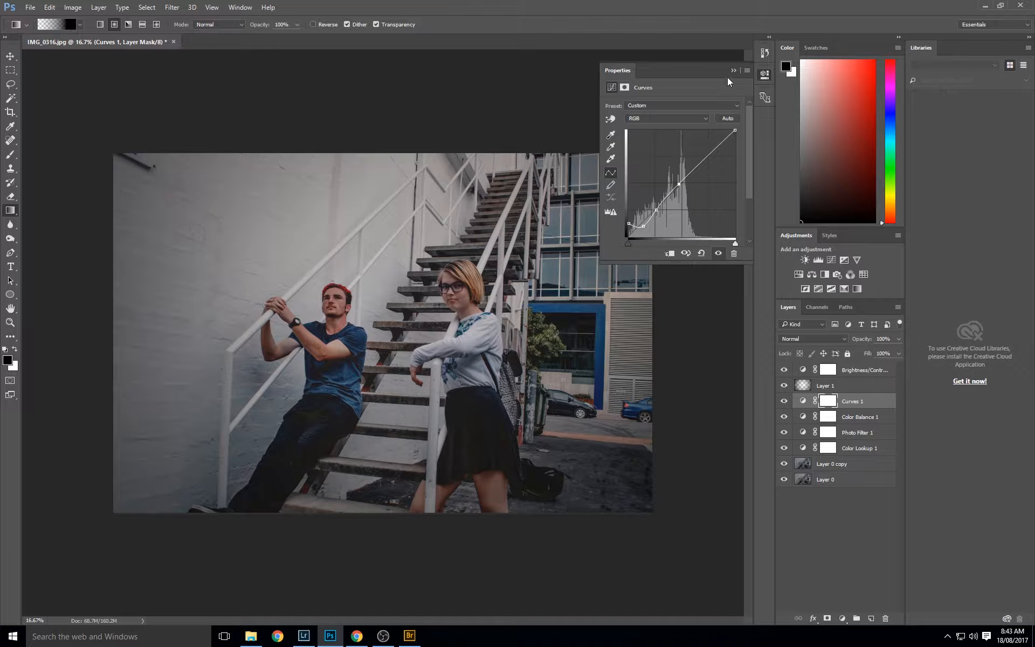
{"action": "left_click_drag", "start_coordinate": [728, 78], "coordinate": [765, 97]}
- Lower the Curves layer's opacity to 49% and toggle its visibility to compare the image with and without it
{"action": "left_click", "coordinate": [898, 339]}
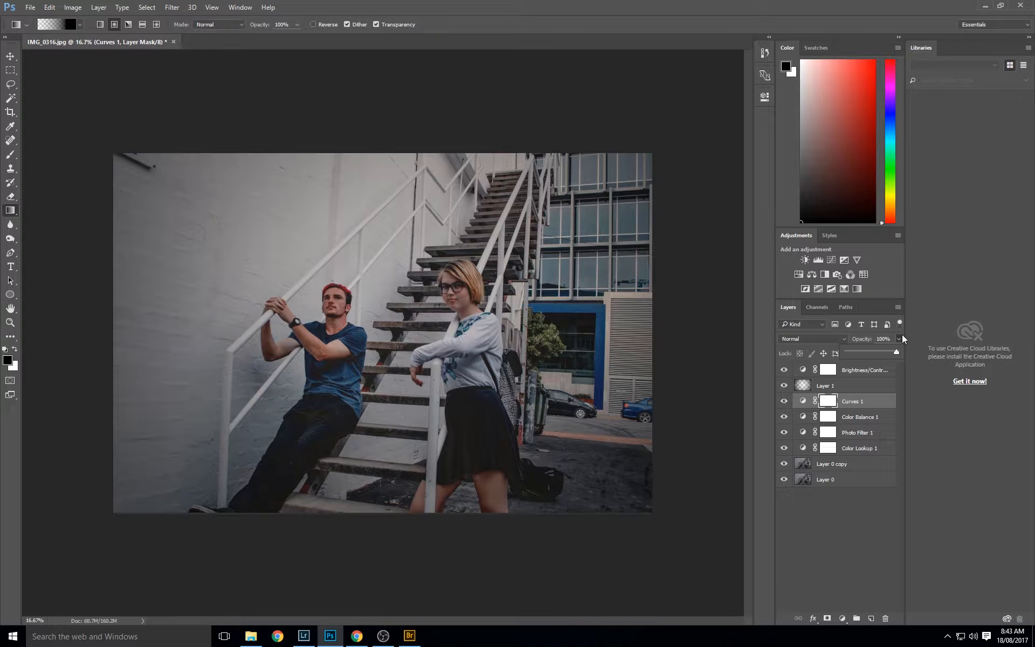
{"action": "left_click_drag", "start_coordinate": [900, 352], "coordinate": [872, 355]}
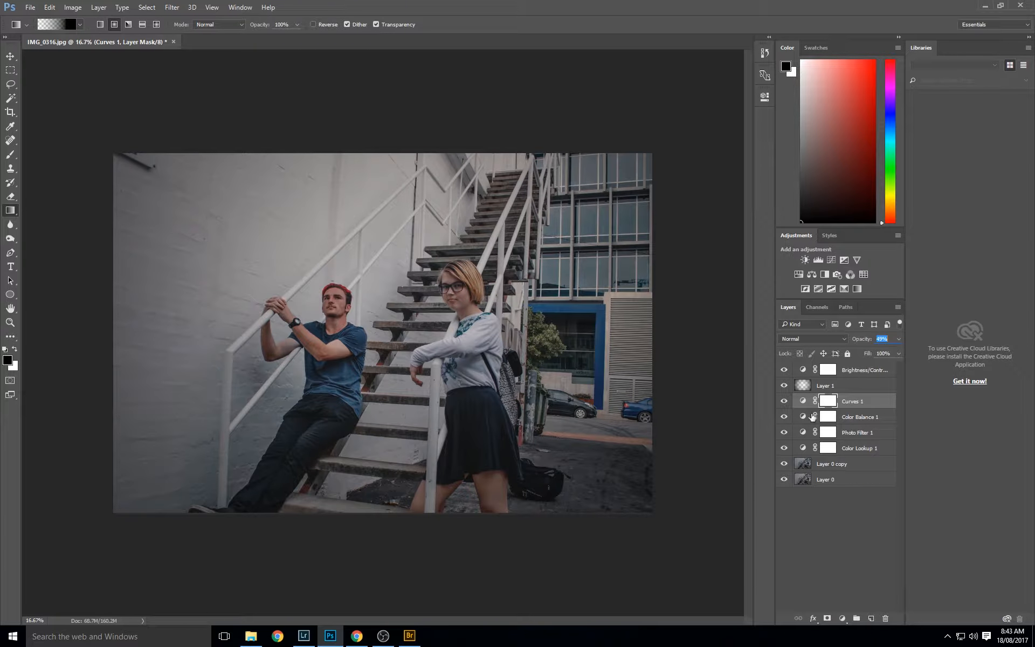
{"action": "left_click", "coordinate": [785, 402]}
{"action": "left_click", "coordinate": [784, 401]}
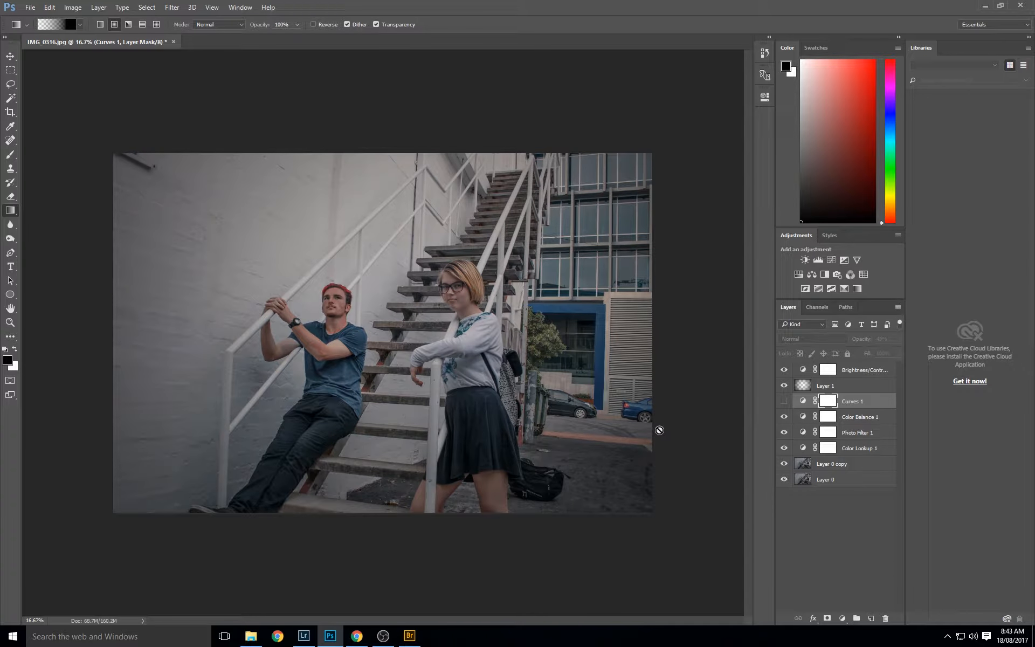
{"action": "left_click", "coordinate": [784, 400]}
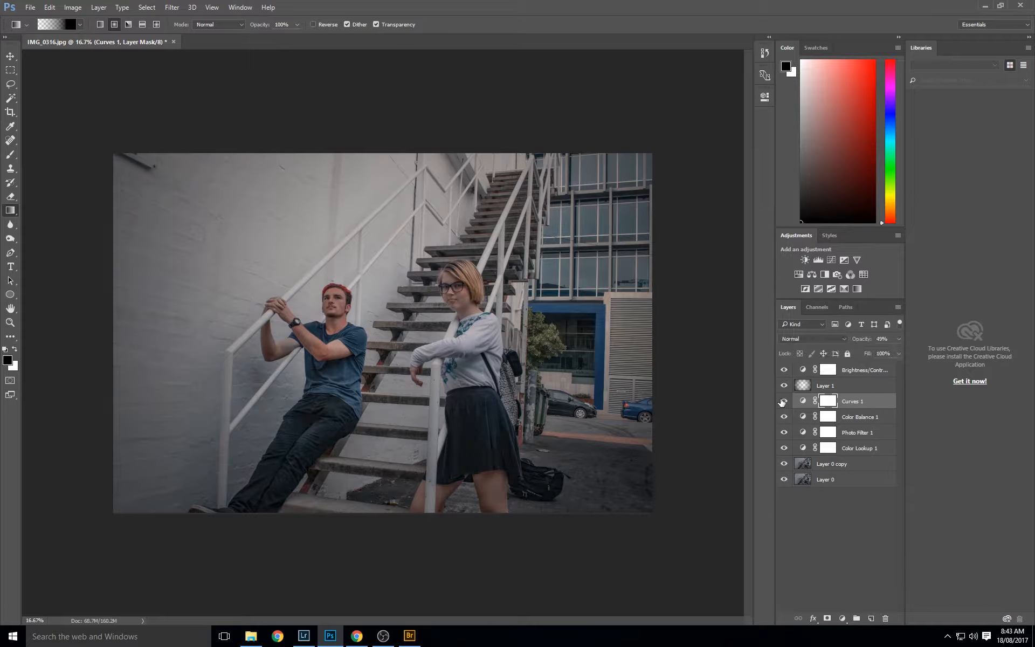
- Reduce the Curves layer's opacity to 36% and compare the grade with the original photo in Lightroom, returning to Photoshop
{"action": "left_click", "coordinate": [898, 338]}
{"action": "left_click", "coordinate": [900, 339]}
{"action": "left_click", "coordinate": [302, 642]}
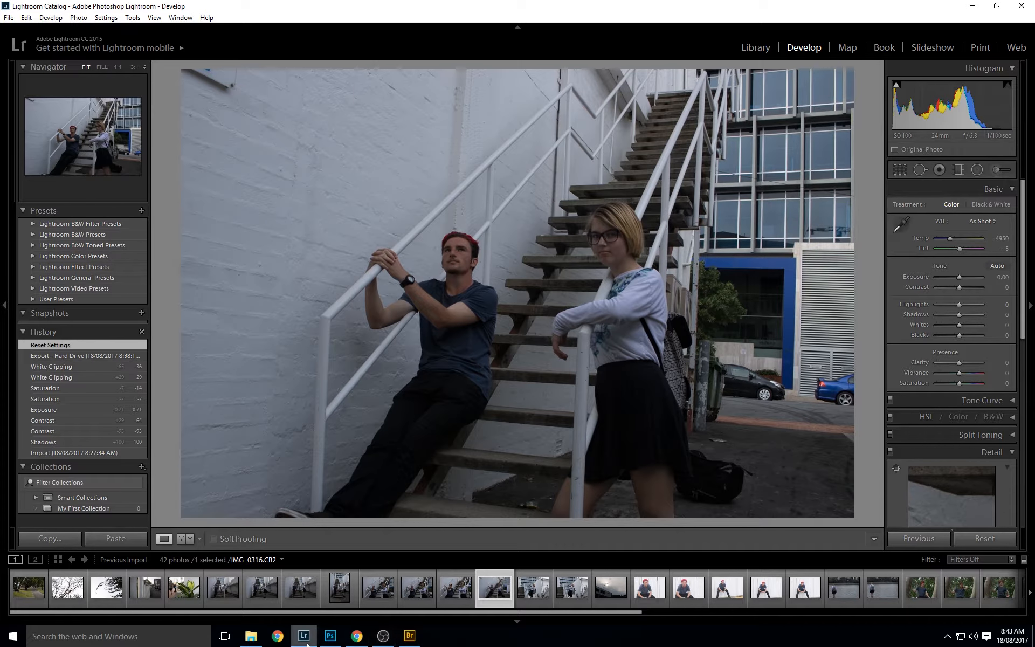
{"action": "left_click", "coordinate": [330, 636]}
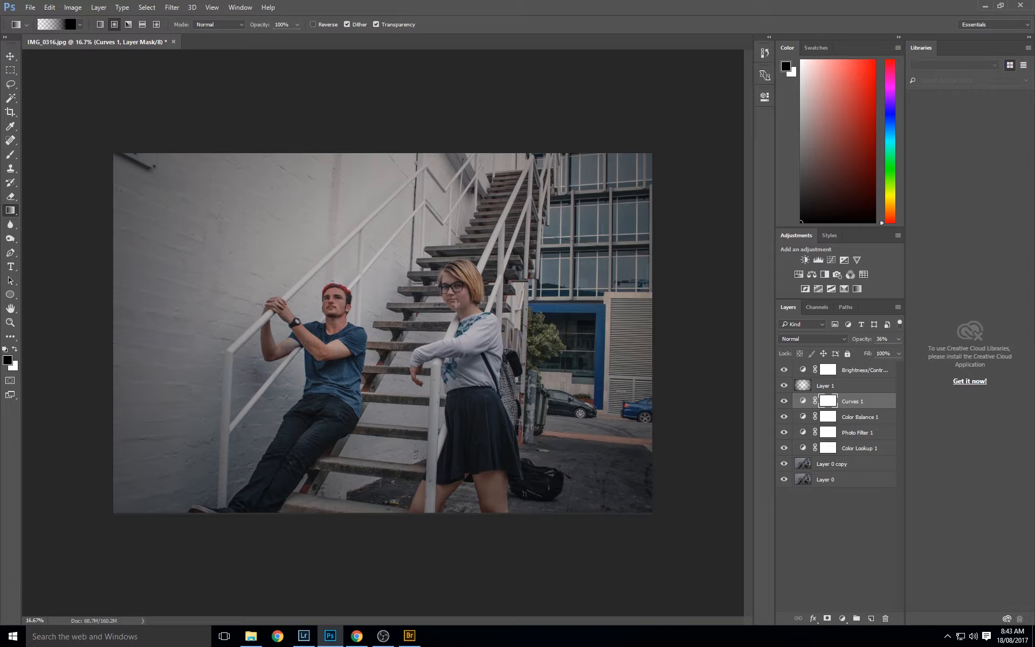